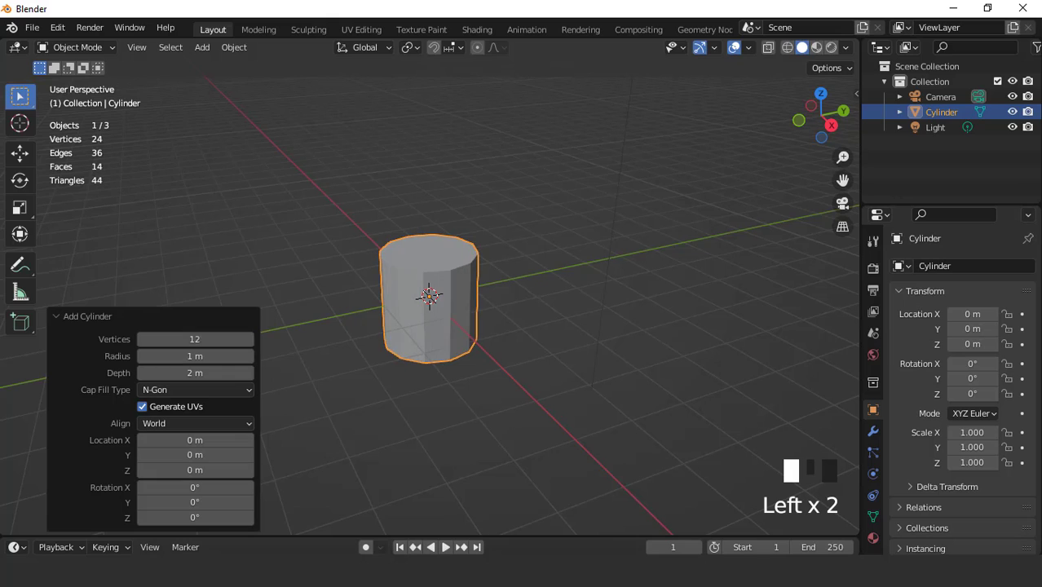
- Set the new cylinder's cap fill type to Triangle Fan
click(176, 395)
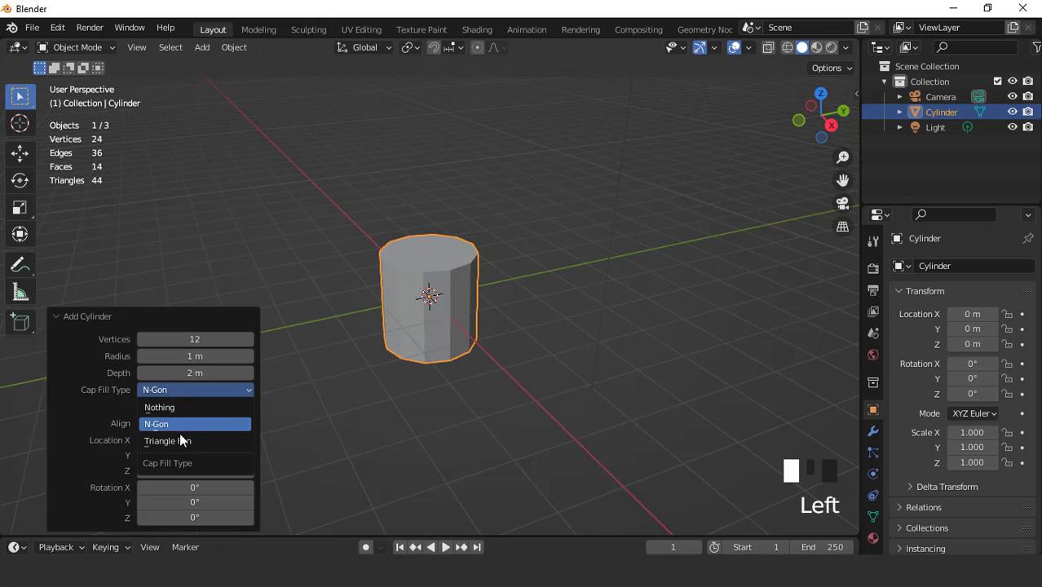
click(179, 435)
scroll(559, 303, up, 2)
- Rotate the cylinder 90° about the Y axis in front view and apply all its transforms
key(KP_1)
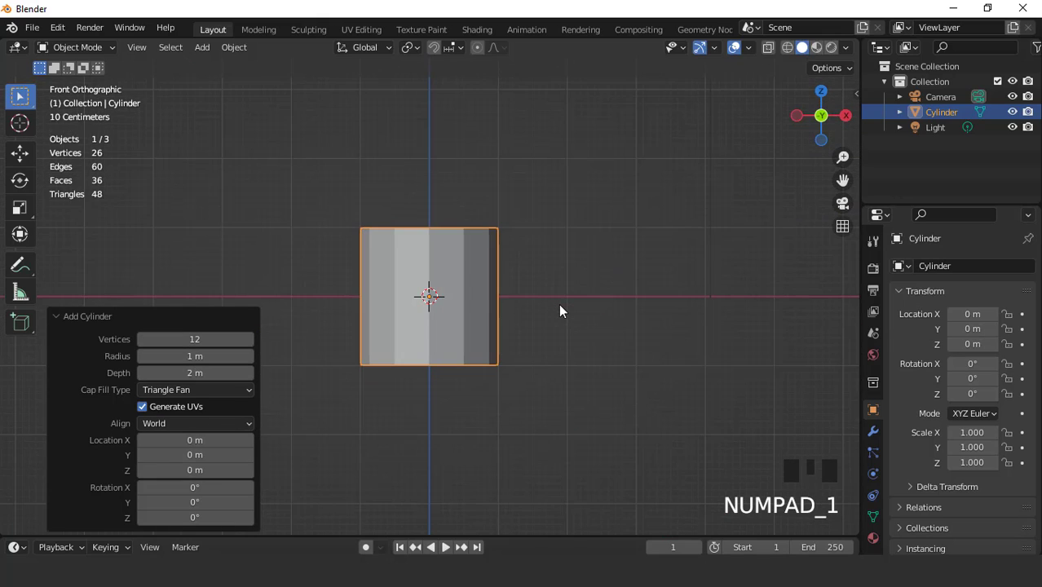
text(r90)
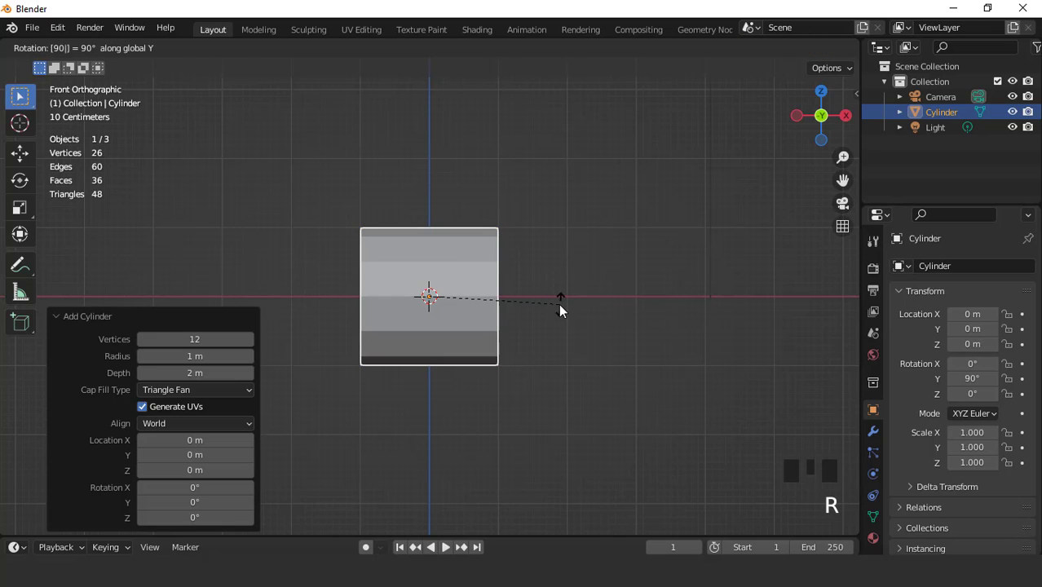
key(Return)
key(ctrl+a)
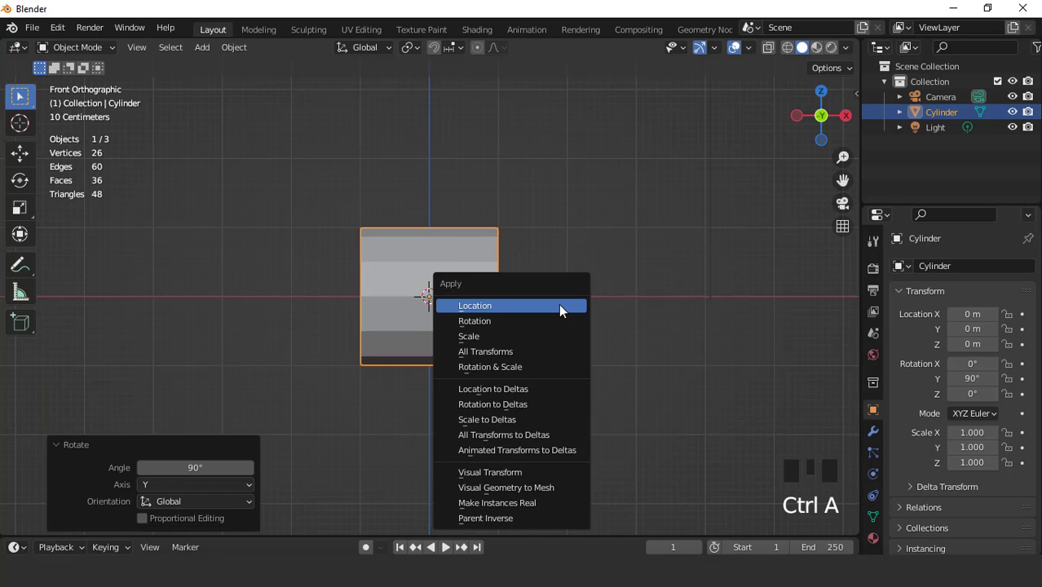
click(502, 350)
- Add two loop cuts around the cylinder's length and spread them toward its ends, scaling about 2.379 along X
scroll(488, 323, up, 2)
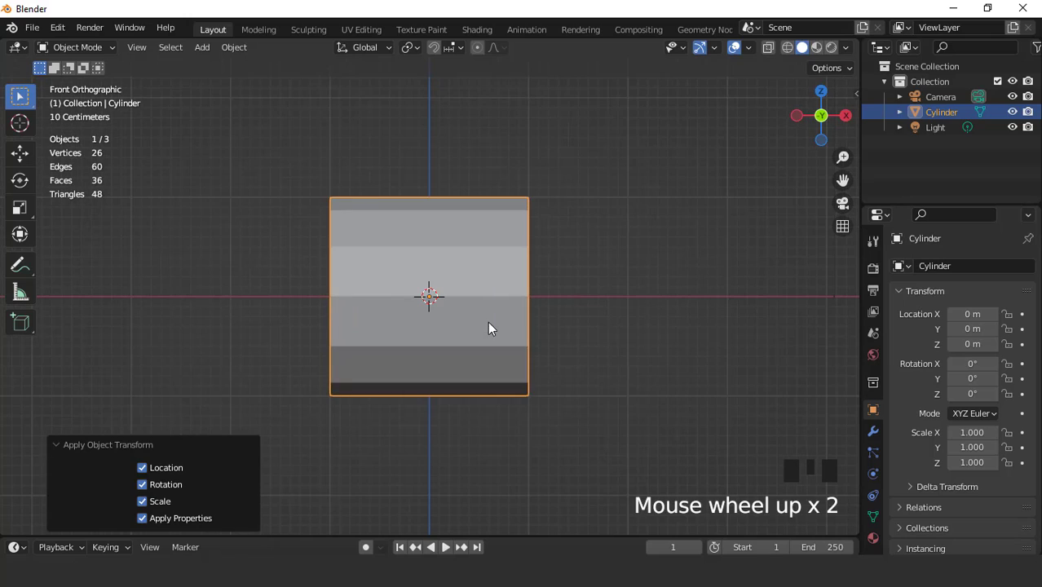
key(Tab)
key(ctrl+r)
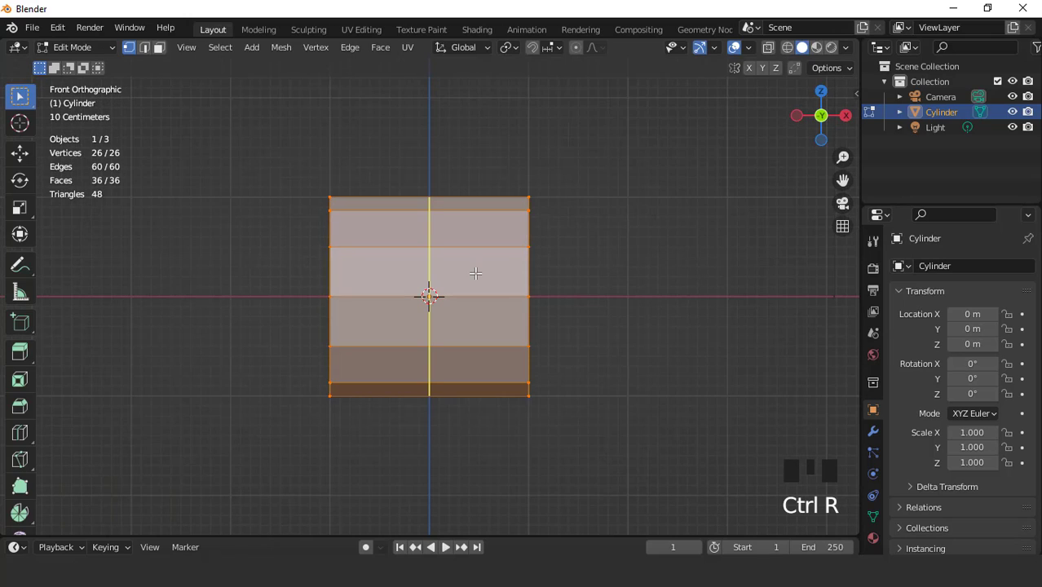
scroll(476, 273, up, 1)
click(474, 272)
right_click(472, 272)
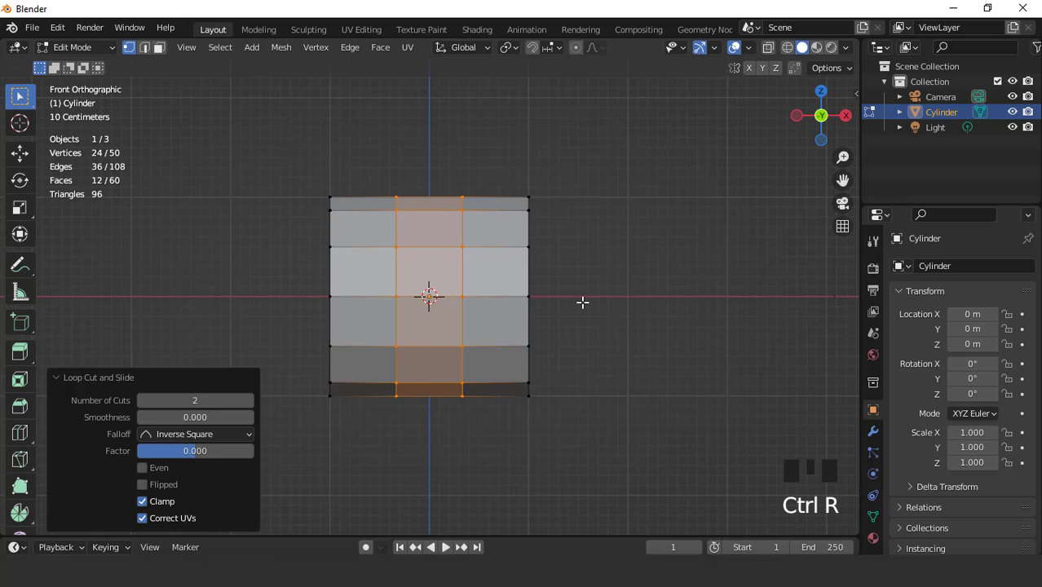
key(s)
key(x)
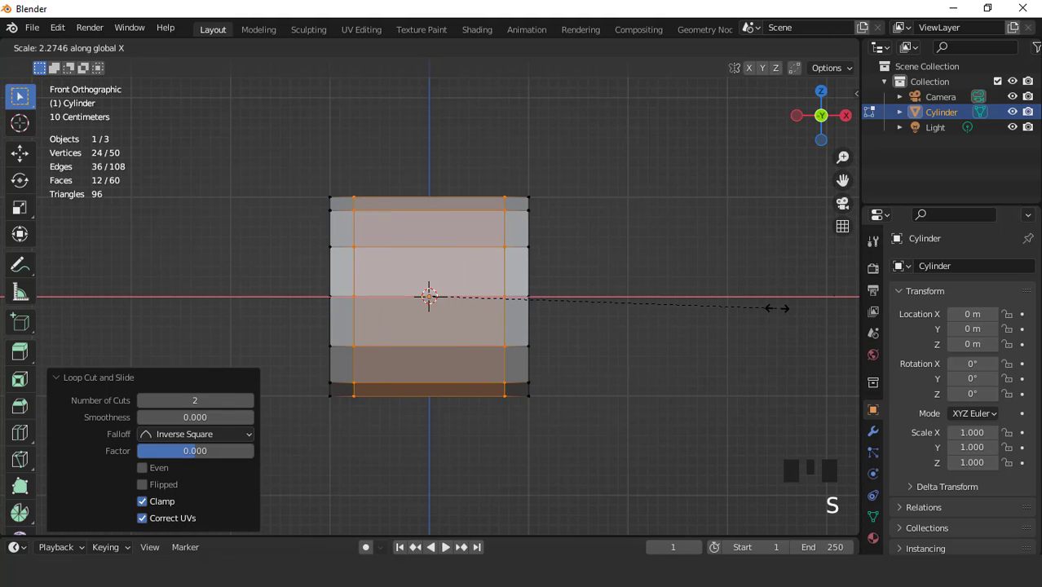
click(793, 306)
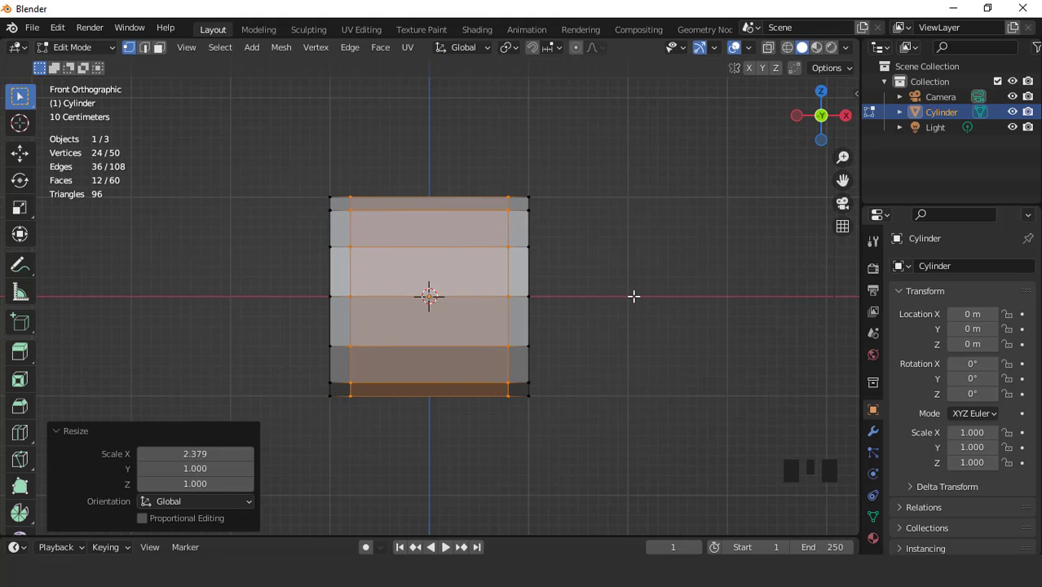
- Extrude the cylinder's middle band of faces and shrink it inward about 0.384 m with even offset
key(3)
scroll(571, 295, down, 1)
middle_drag(532, 295, 507, 295)
scroll(525, 288, up, 2)
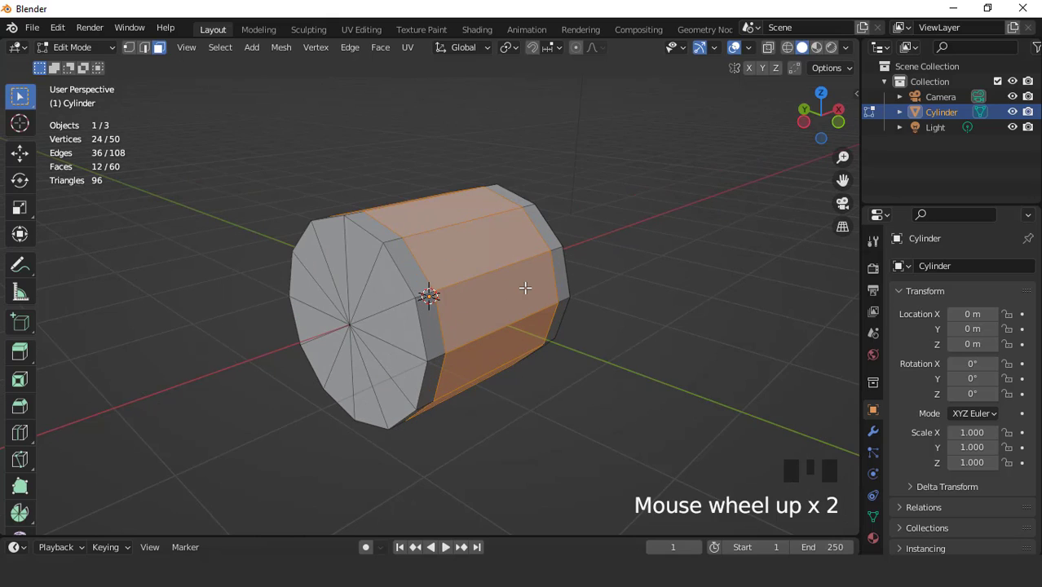
key(e)
right_click(525, 288)
key(alt+s)
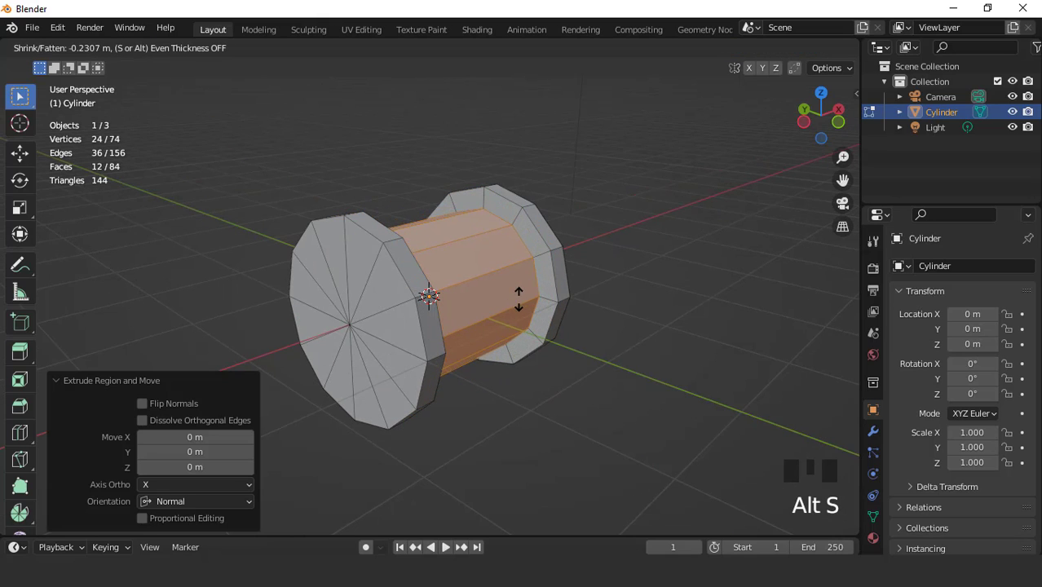
click(519, 307)
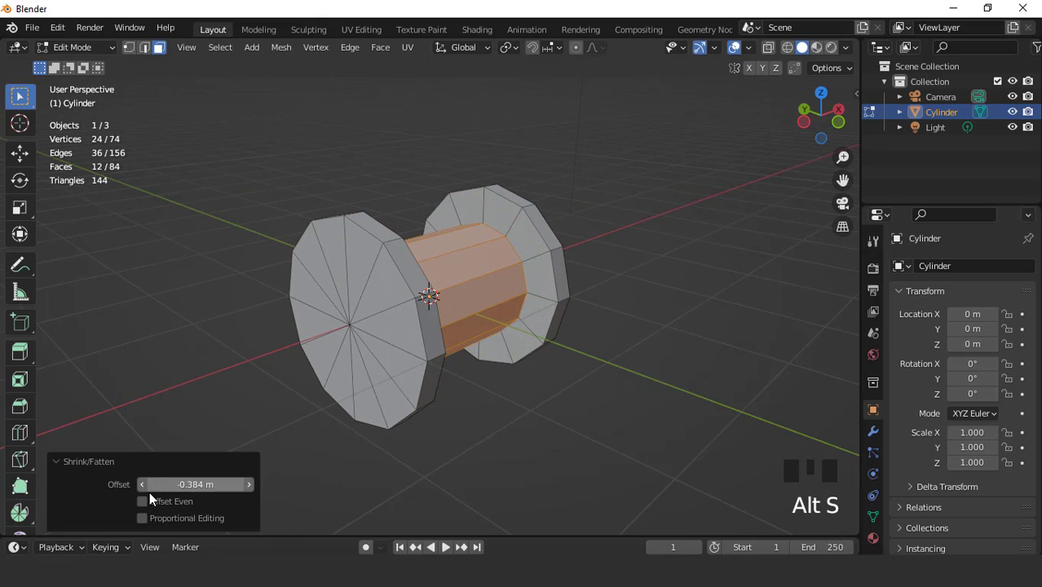
click(143, 501)
- Add a single unshifted loop cut around the middle of the spool's core
scroll(486, 342, down, 2)
middle_drag(486, 342, 488, 320)
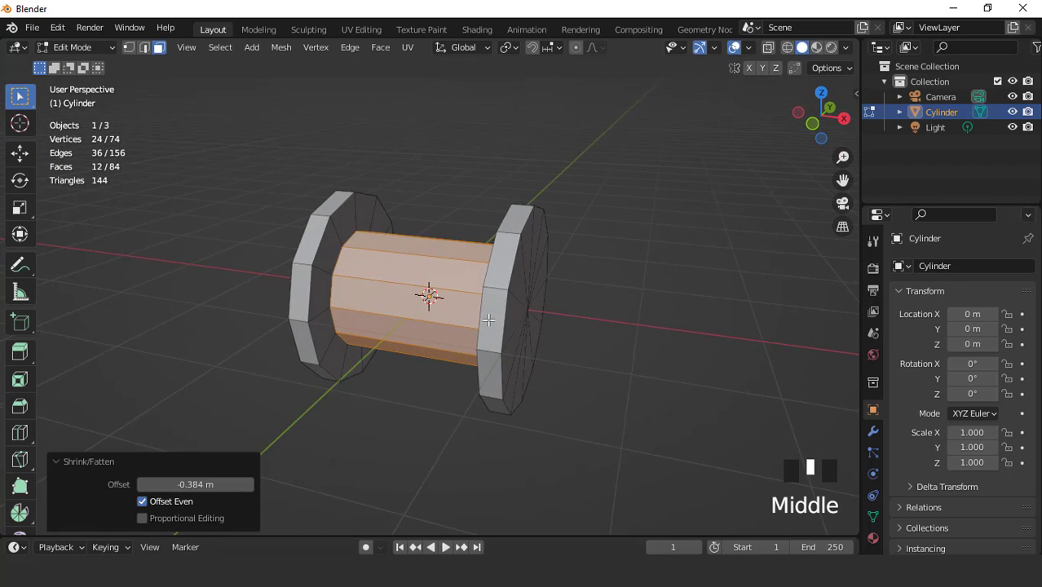
key(KP_1)
scroll(438, 250, up, 1)
key(ctrl+r)
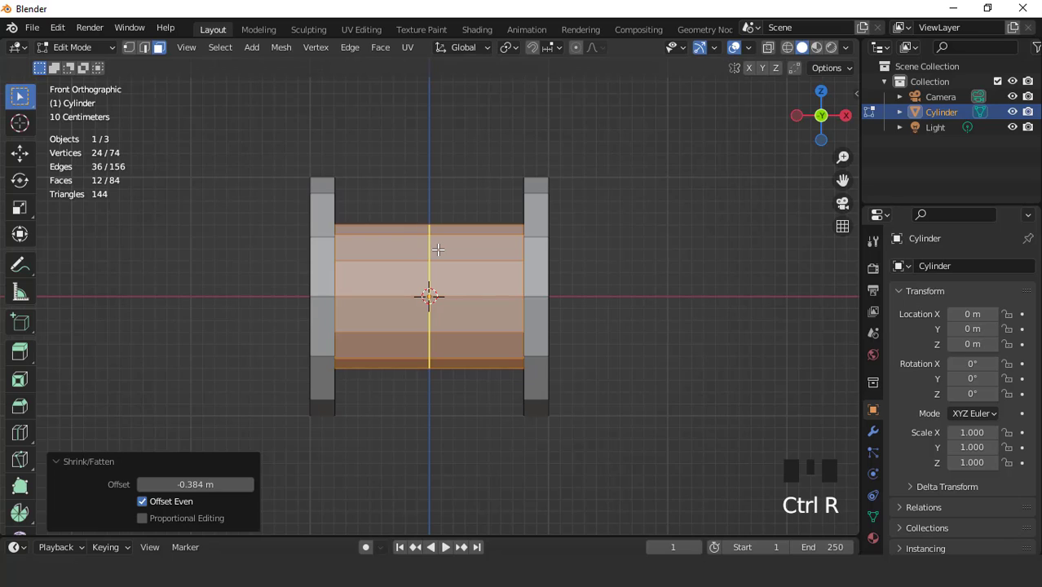
click(438, 249)
click(433, 246)
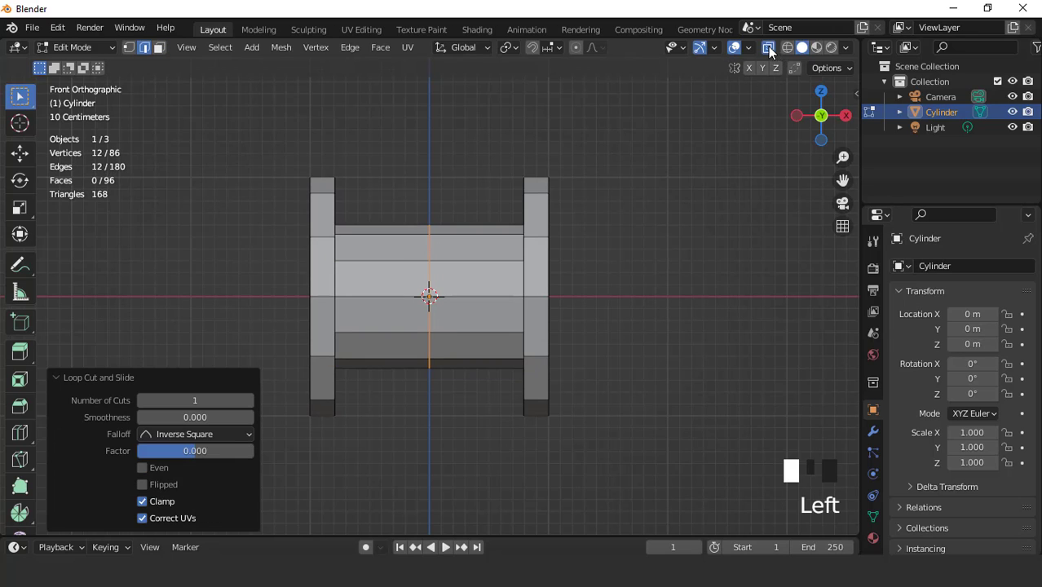
- Delete the vertices of the spool's half on the negative X side, selecting through the mesh, and return to Object Mode
key(1)
drag(255, 131, 357, 450)
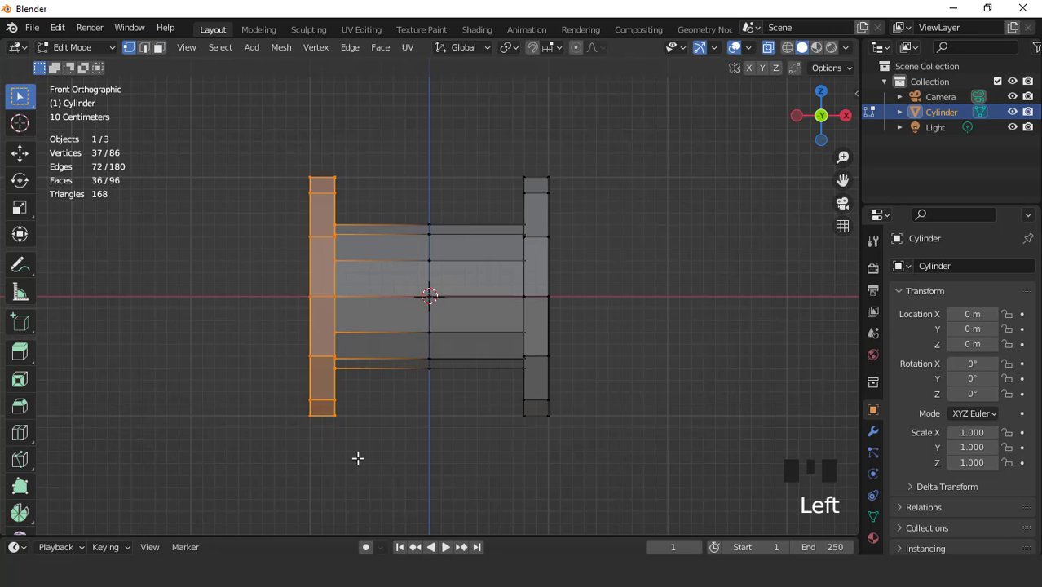
key(x)
click(270, 216)
key(Tab)
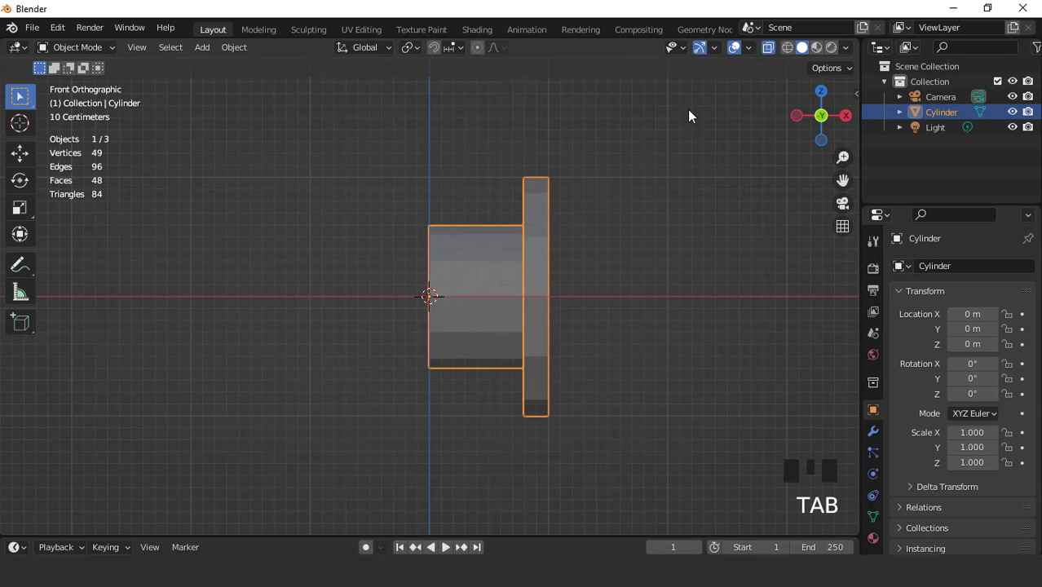
click(767, 48)
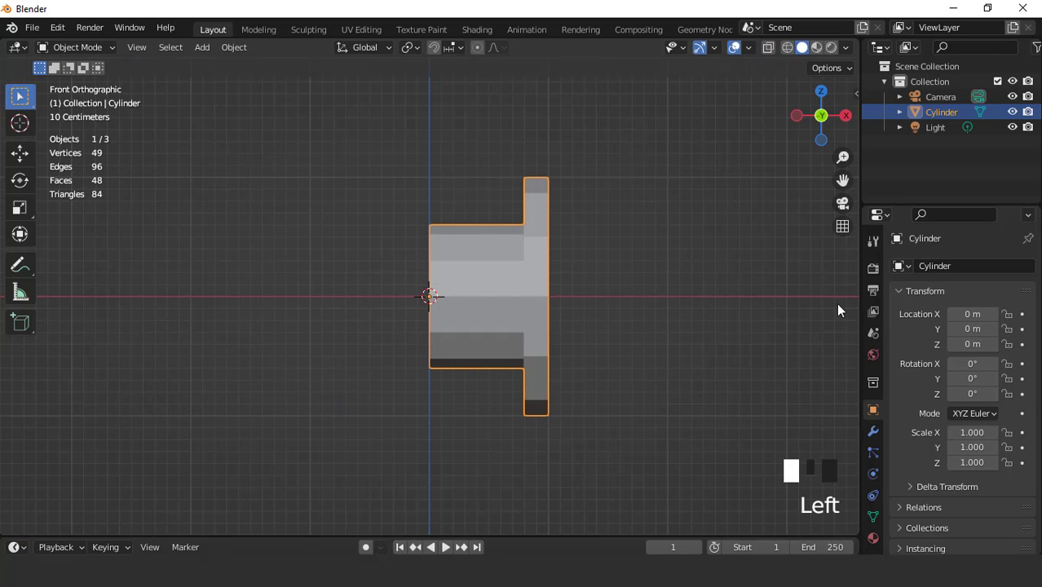
- Add a Mirror modifier on the X axis to the half spool and enable clipping
click(874, 432)
click(905, 265)
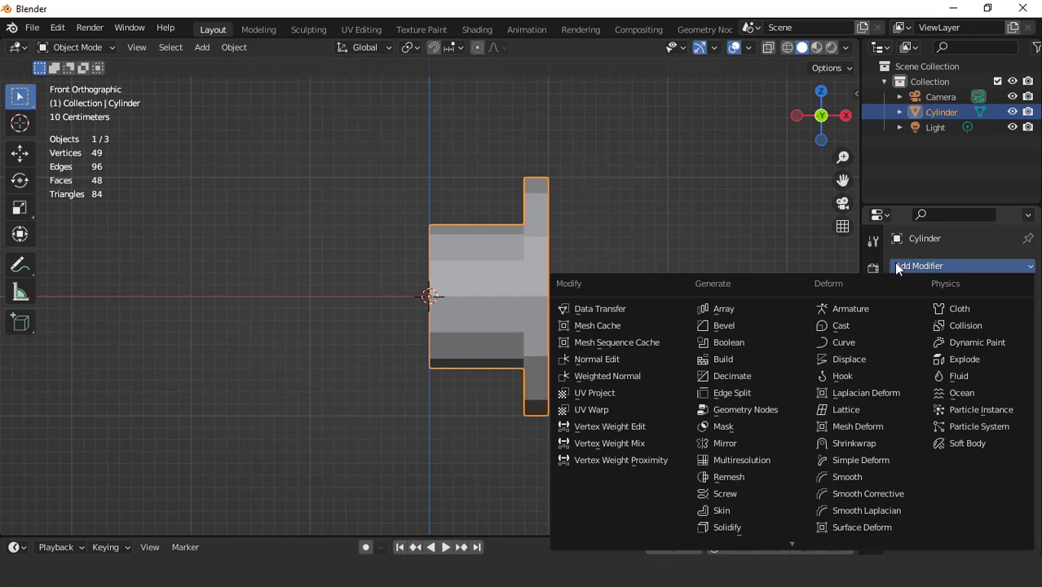
click(725, 445)
click(952, 387)
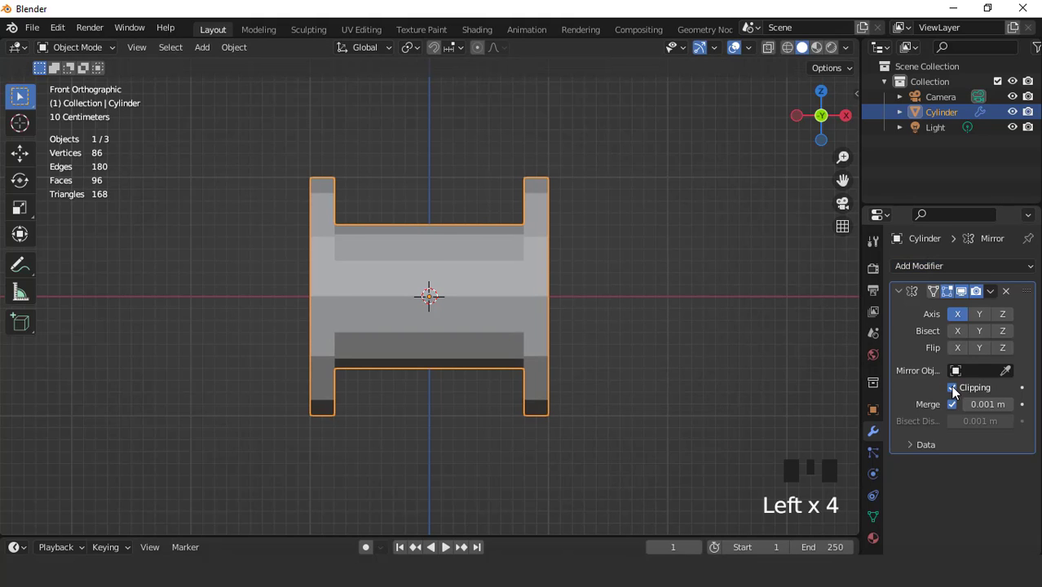
- Inset the fan faces on the spool's outer end by about 0.42 m and again by about 0.46 m
scroll(637, 275, down, 2)
middle_drag(637, 274, 488, 295)
scroll(488, 293, up, 1)
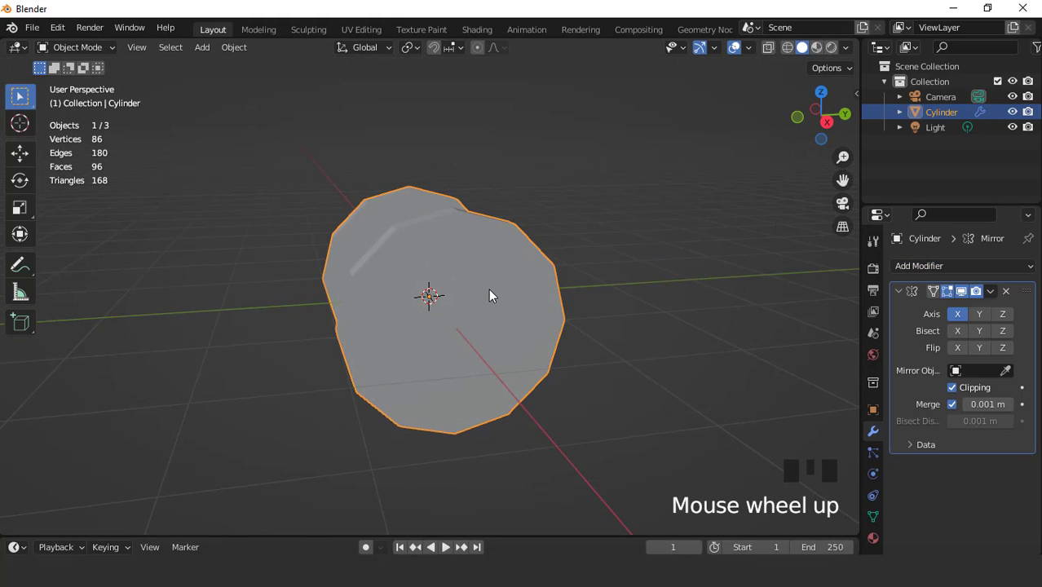
key(KP_3)
key(Tab)
scroll(489, 290, up, 2)
key(3)
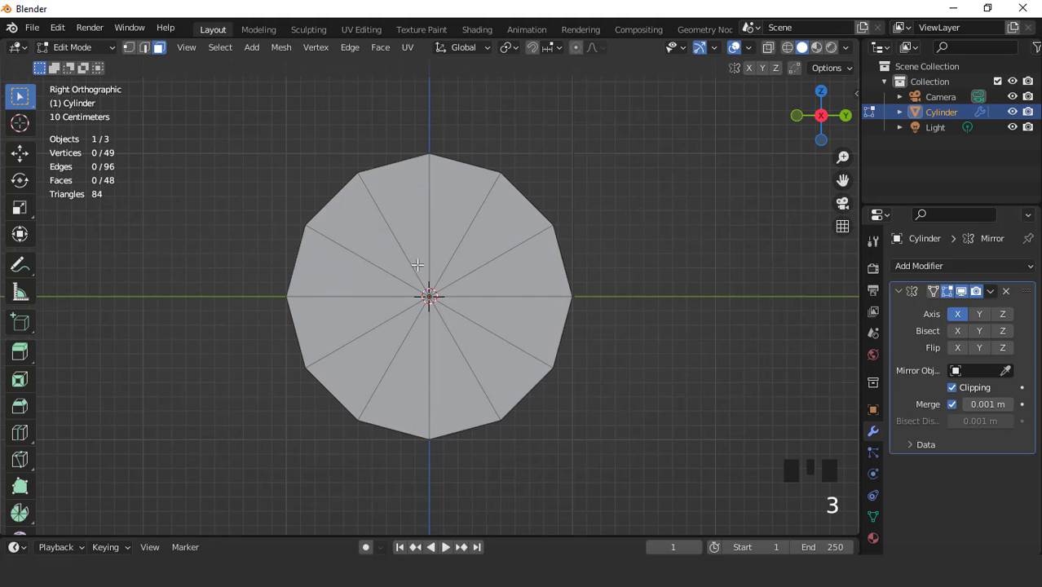
drag(389, 250, 446, 332)
key(i)
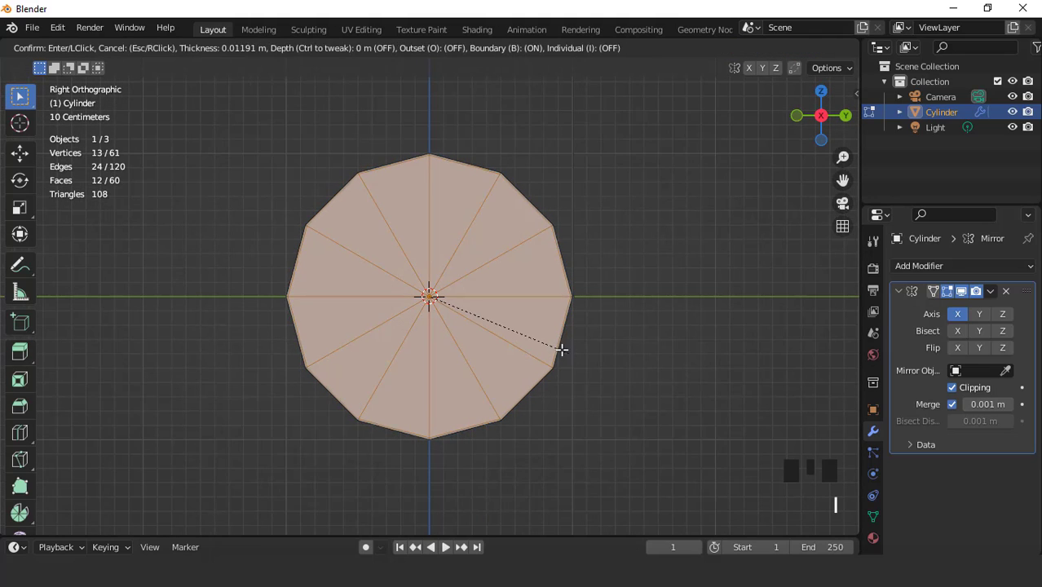
click(511, 325)
key(i)
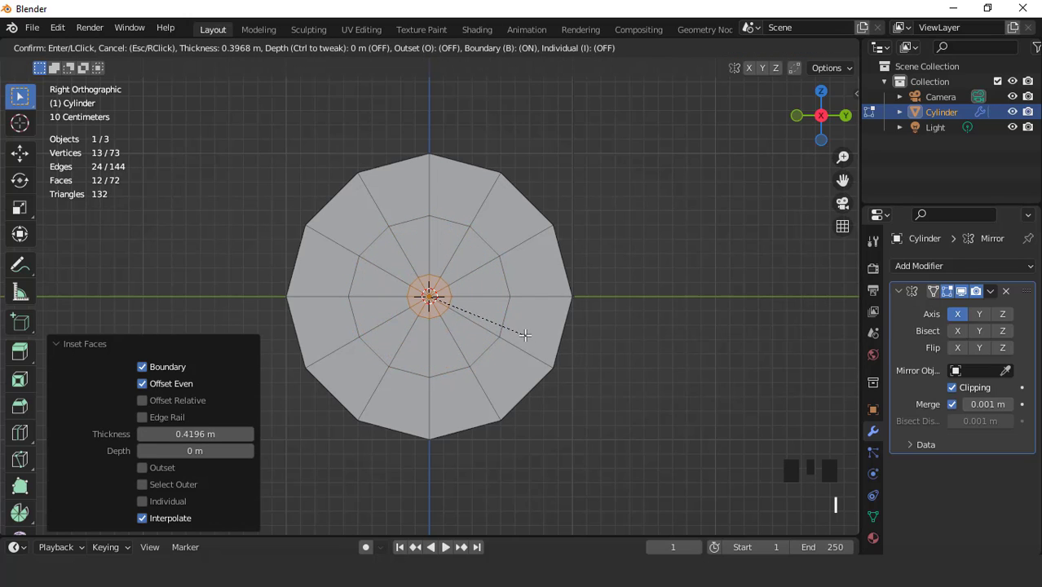
click(519, 329)
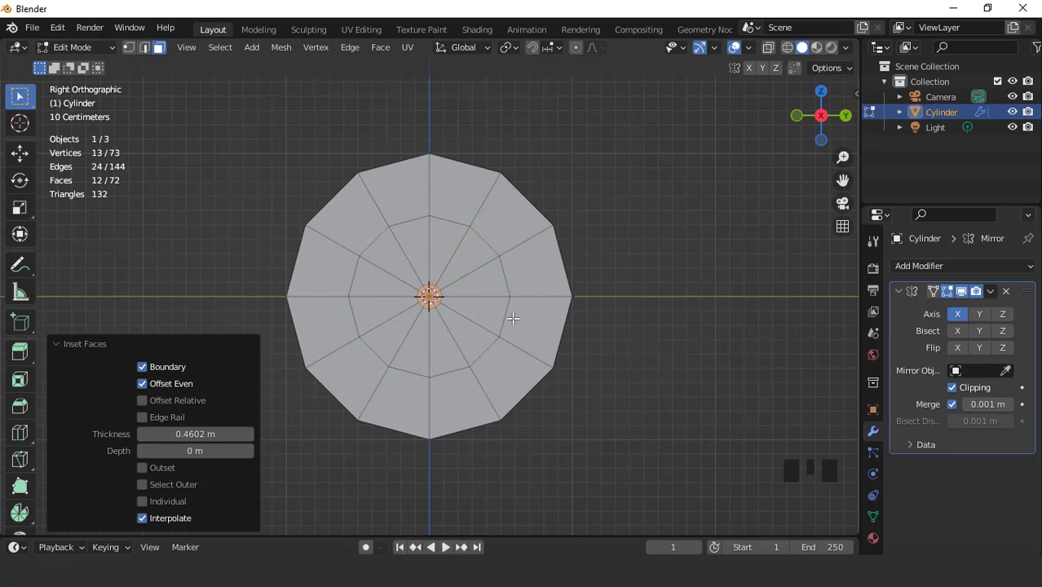
- Scale the small central faces on the spool's end by about 1.1 and extrude them inward about 0.071 m
middle_drag(519, 330, 516, 310)
scroll(518, 315, up, 2)
key(s)
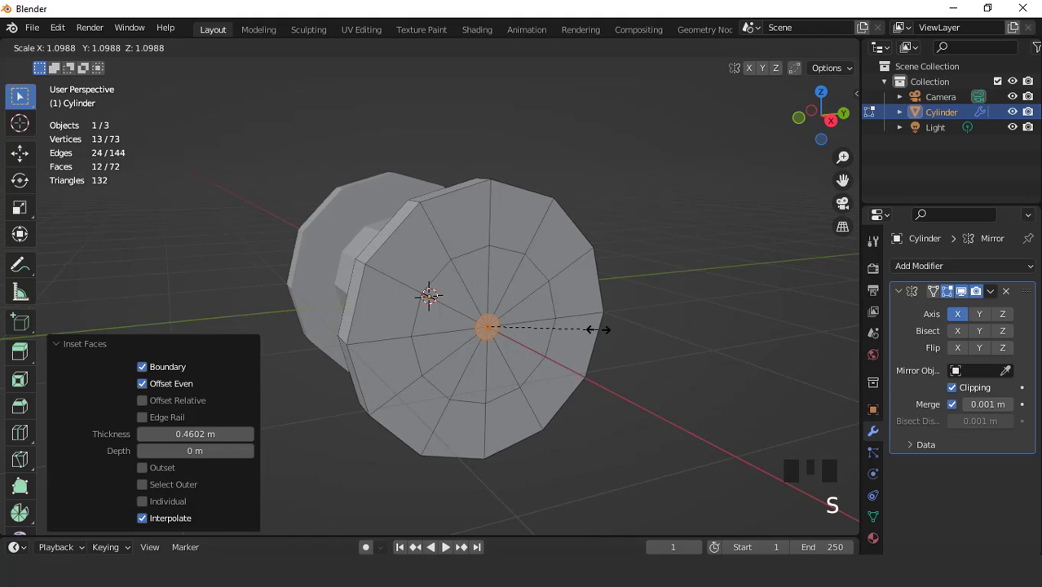
click(598, 326)
middle_drag(599, 326, 562, 325)
scroll(563, 327, up, 2)
key(e)
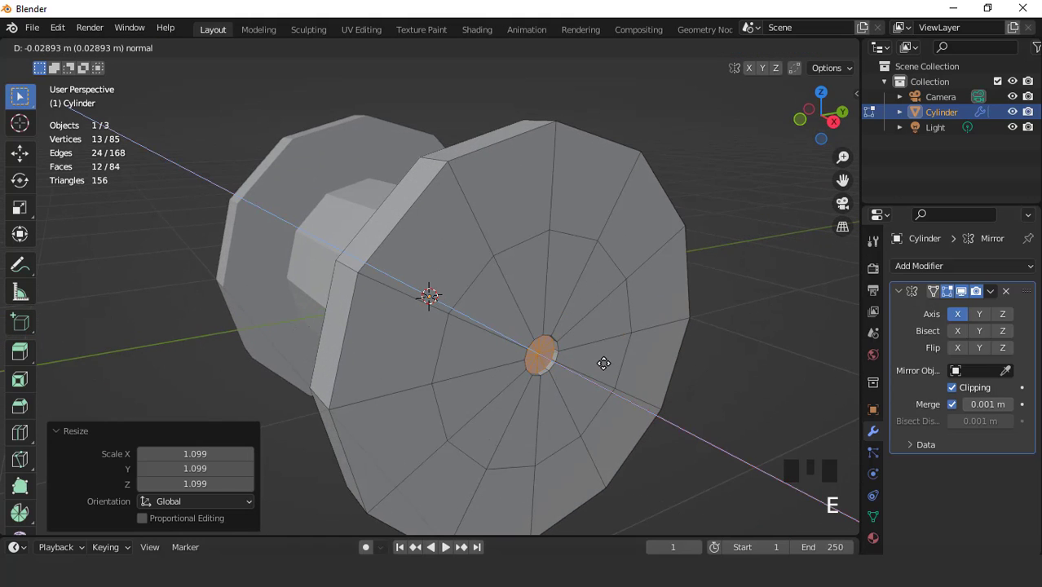
click(598, 360)
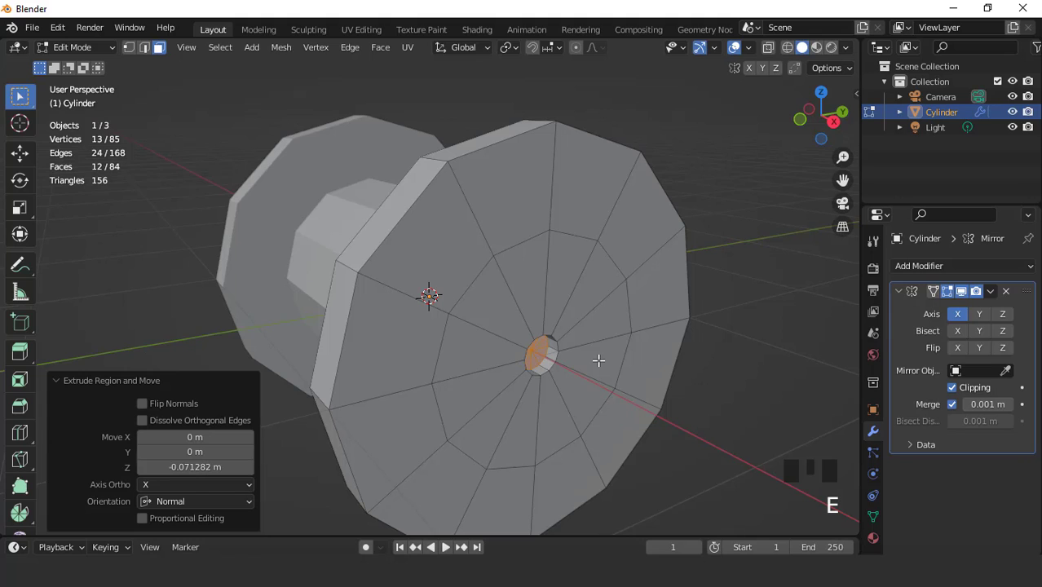
- Inset the floor of the central recess slightly and extrude it inward about 0.051 m
key(KP_3)
scroll(598, 359, up, 2)
key(i)
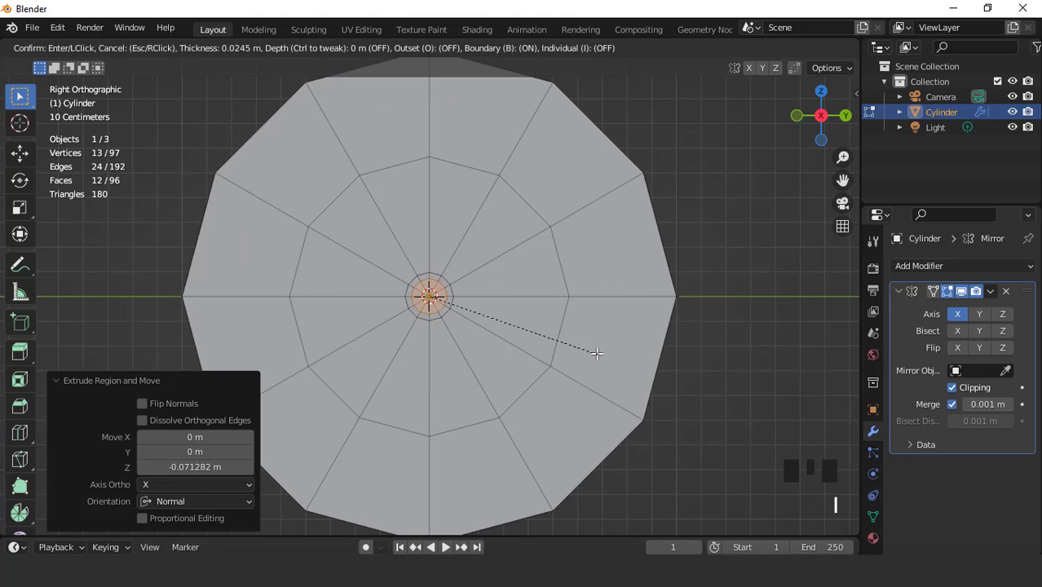
click(522, 299)
middle_drag(522, 298, 530, 278)
key(e)
click(593, 352)
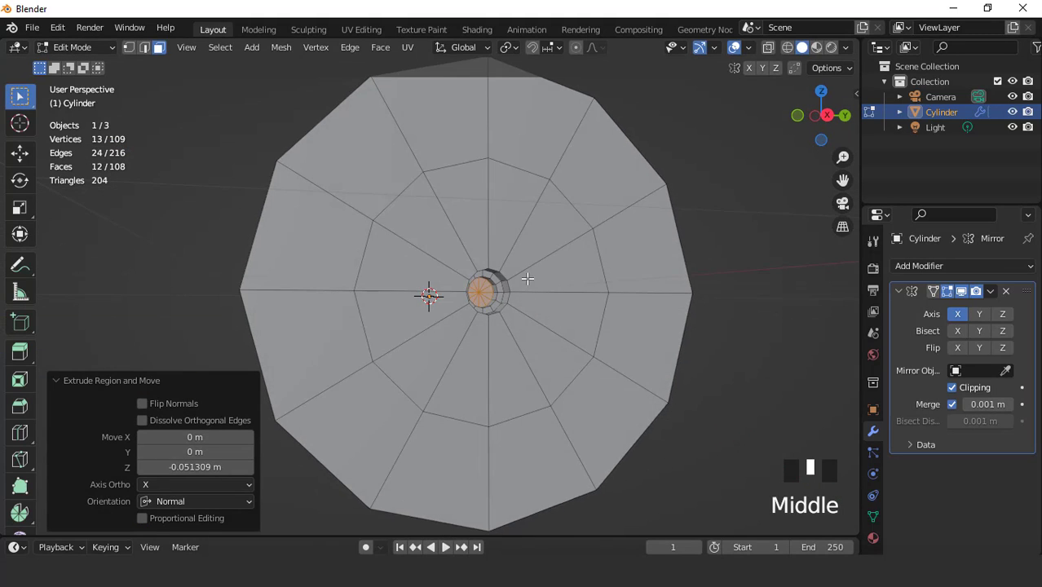
- Delete the innermost faces of the central recess to open the hole
scroll(528, 275, up, 1)
key(x)
click(486, 307)
- Move the hole's open inner edge loop about 1.128 m along negative X to the mirror plane
key(2)
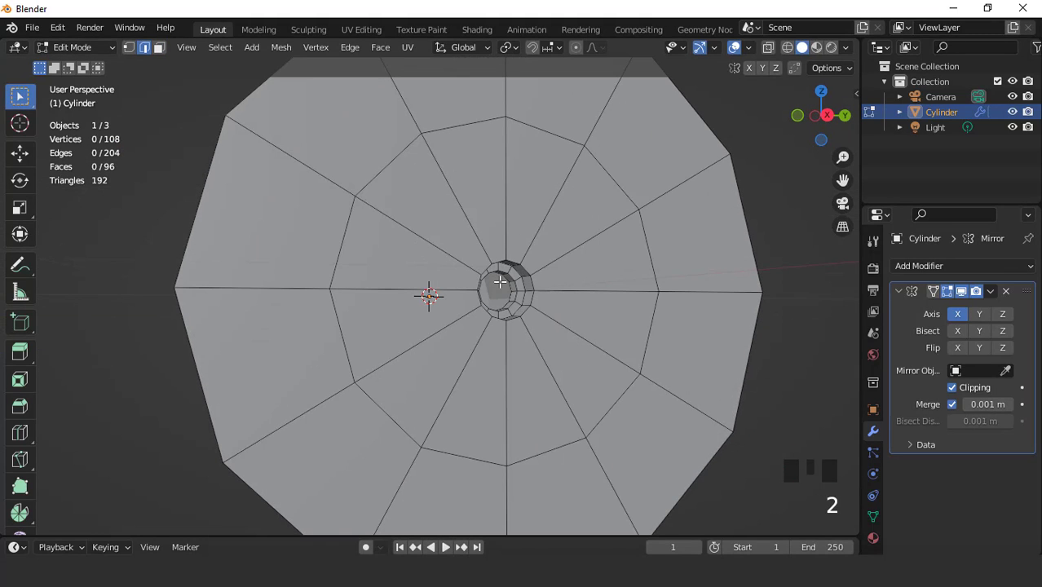
alt+click(502, 278)
middle_drag(502, 278, 571, 214)
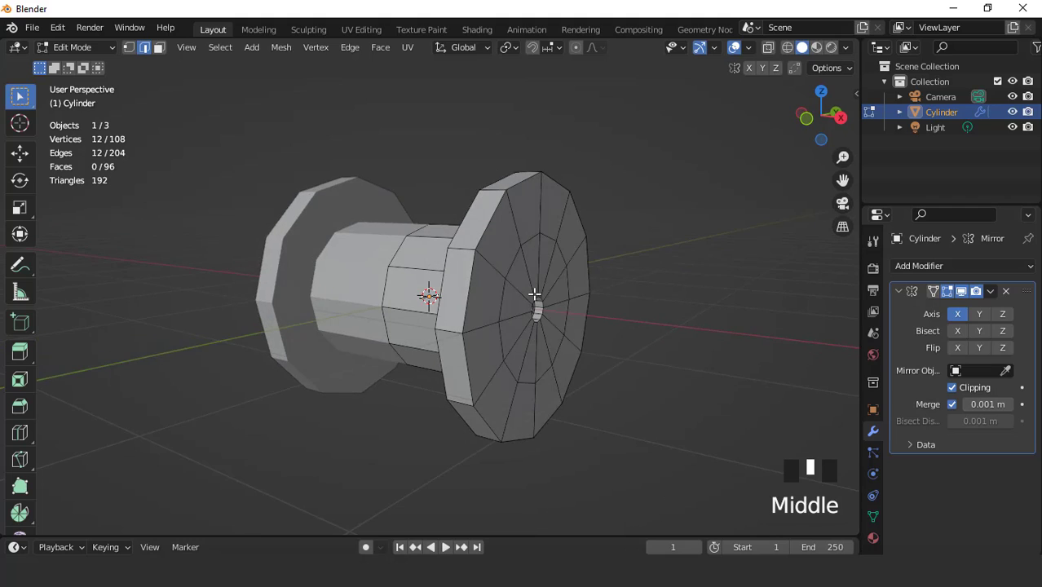
key(KP_1)
click(768, 49)
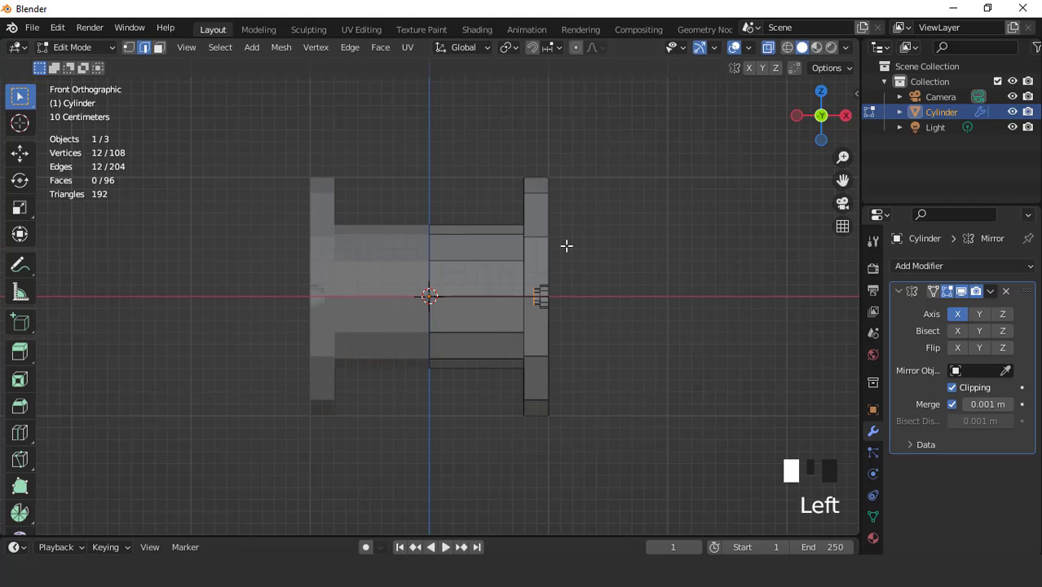
key(g)
key(x)
click(508, 311)
scroll(507, 312, down, 2)
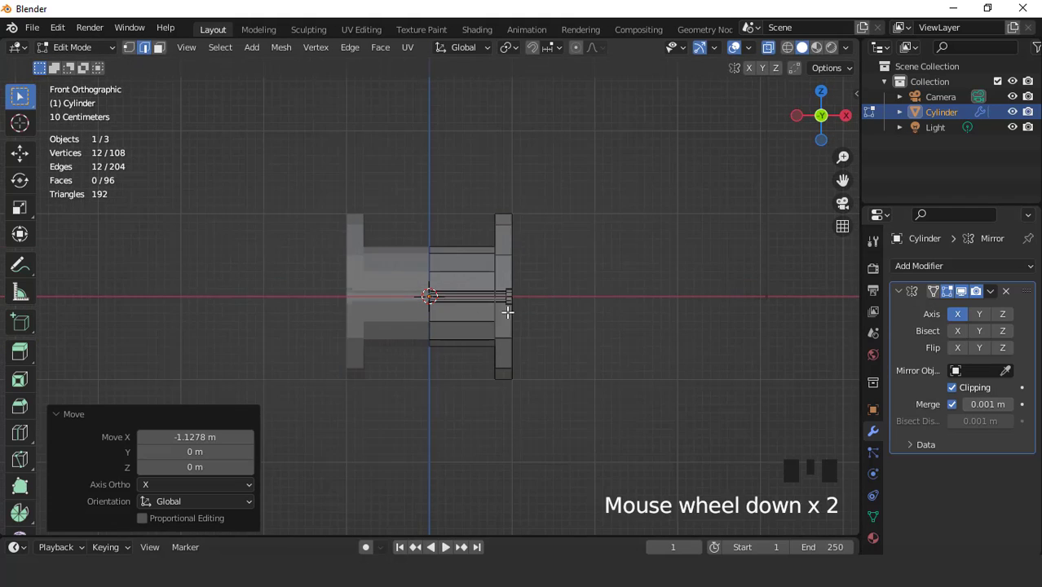
middle_drag(508, 312, 474, 307)
key(KP_3)
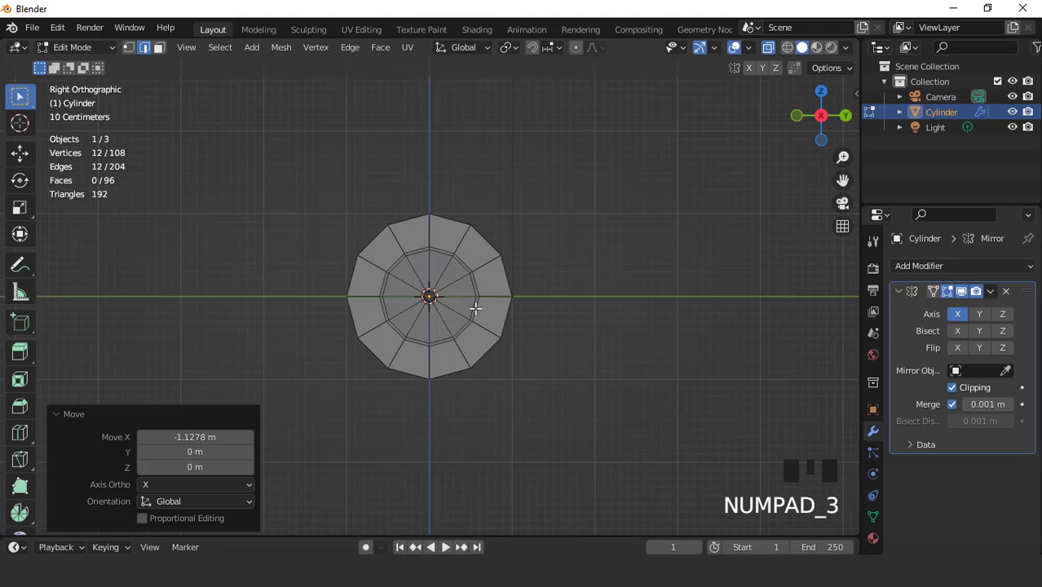
- Turn off X-ray and scale the middle edge loop on the spool's end face by about 0.856
click(770, 48)
scroll(489, 267, up, 4)
click(503, 237)
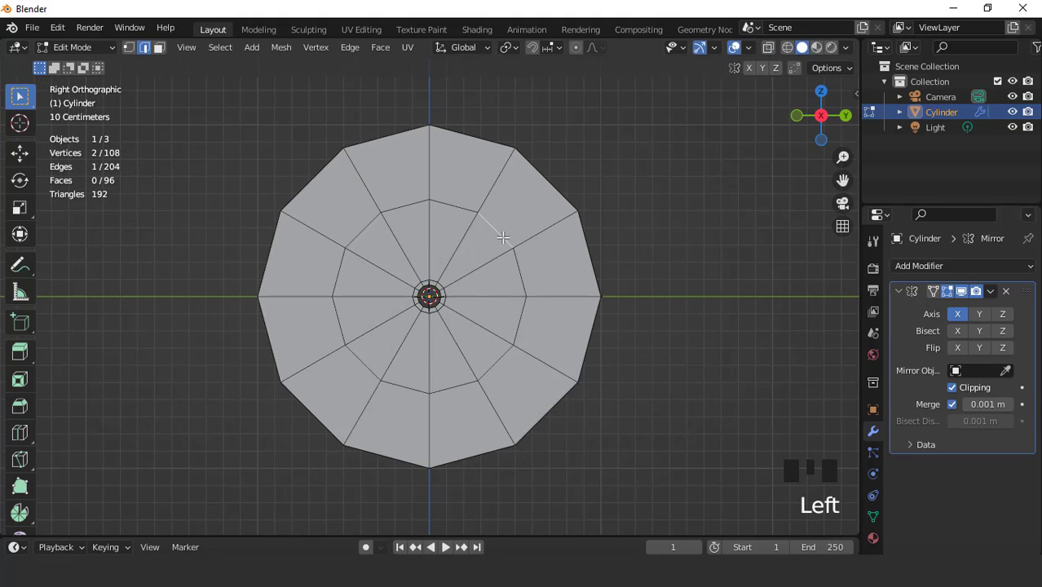
scroll(600, 326, up, 1)
key(s)
click(625, 349)
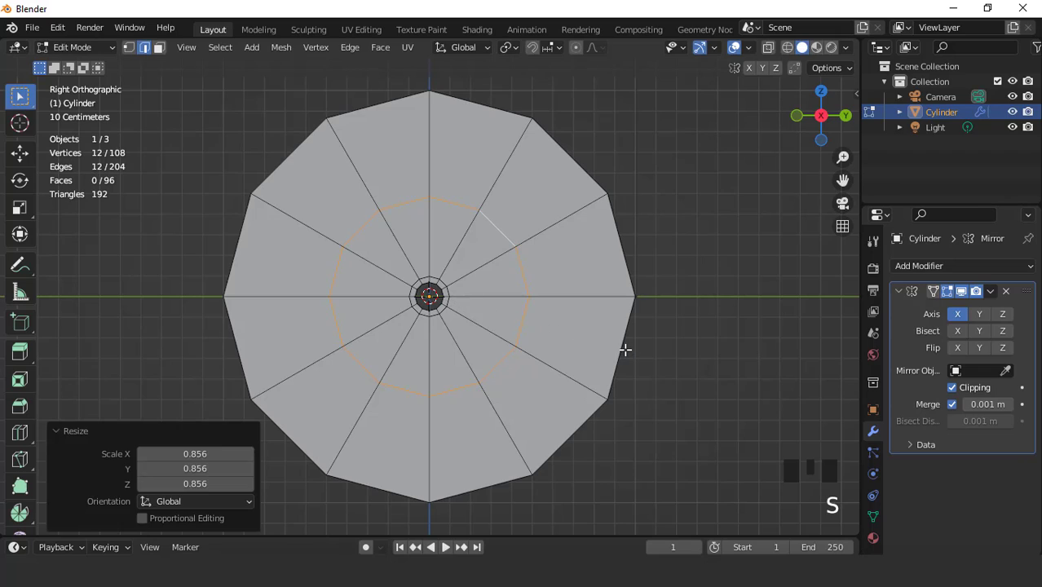
- Bevel the loop's four vertices on the horizontal and vertical axes with 2 segments and a width of about 0.0855 m, ready for face selection
key(1)
click(528, 297)
shift+click(429, 197)
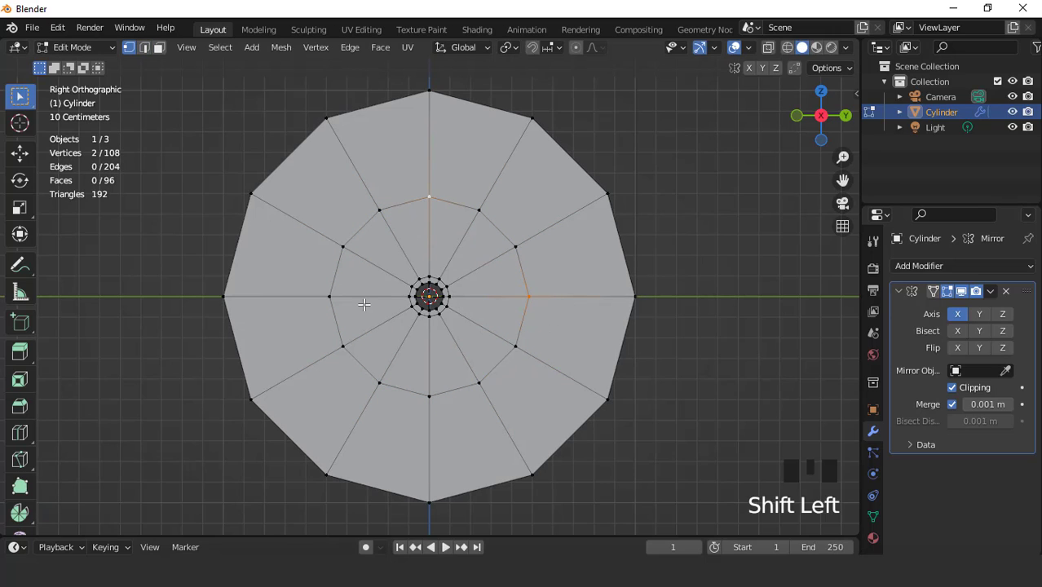
shift+click(329, 297)
shift+click(429, 396)
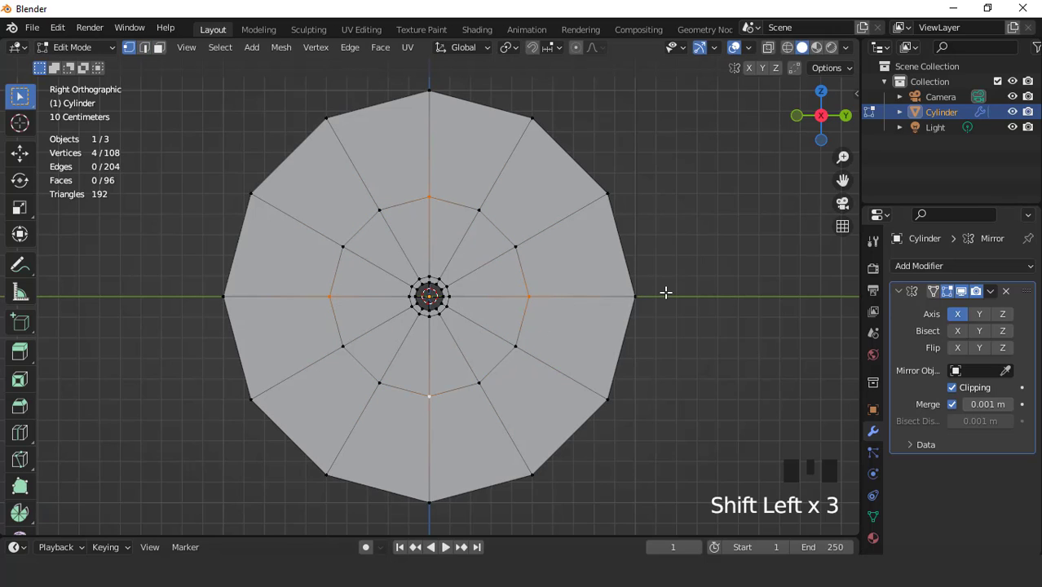
key(ctrl+shift+b)
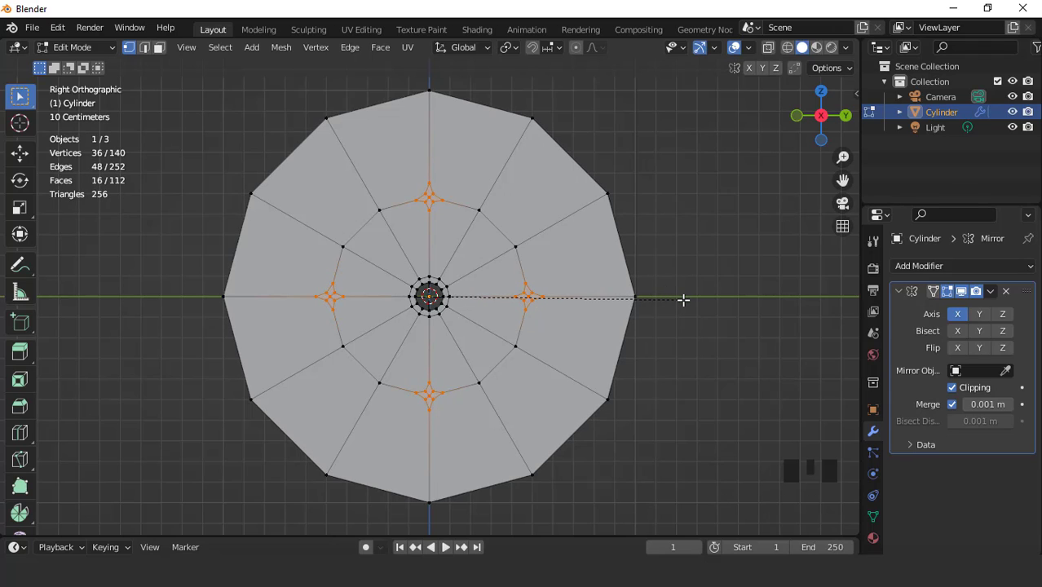
click(686, 300)
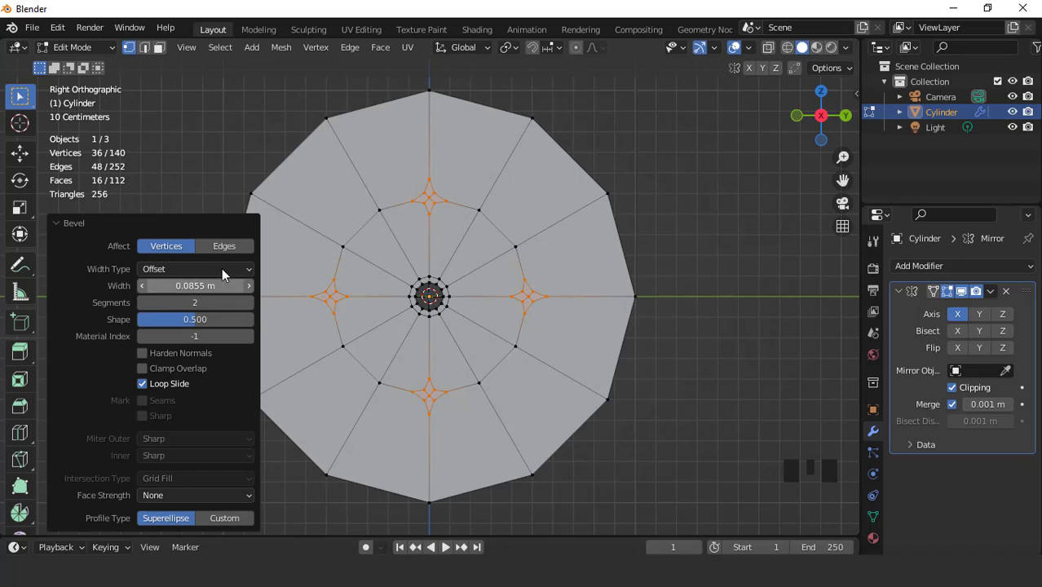
scroll(640, 293, down, 2)
key(3)
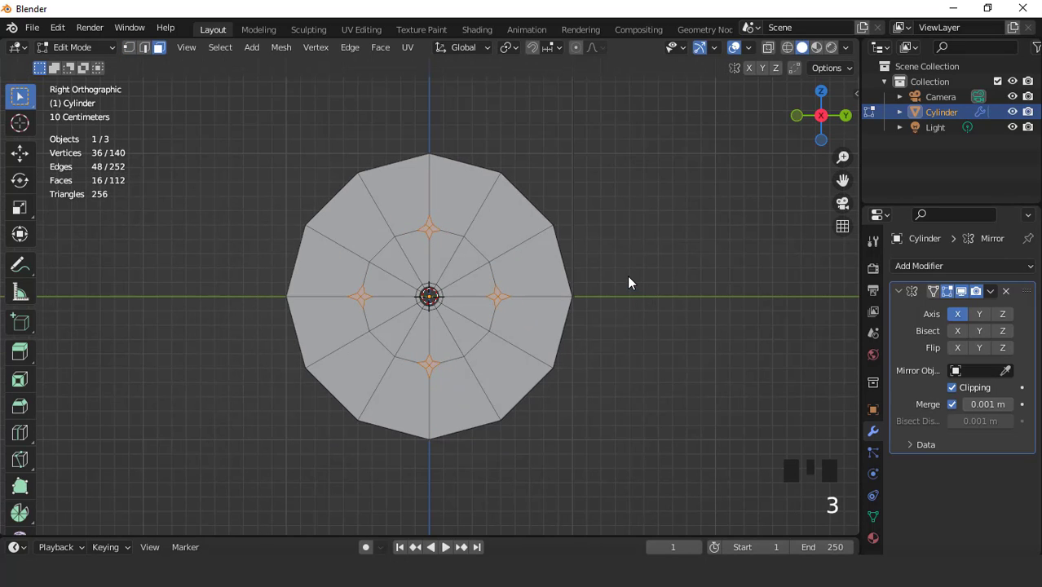
- Look up the LoopTools add-on in the preferences to check whether it is enabled
click(57, 27)
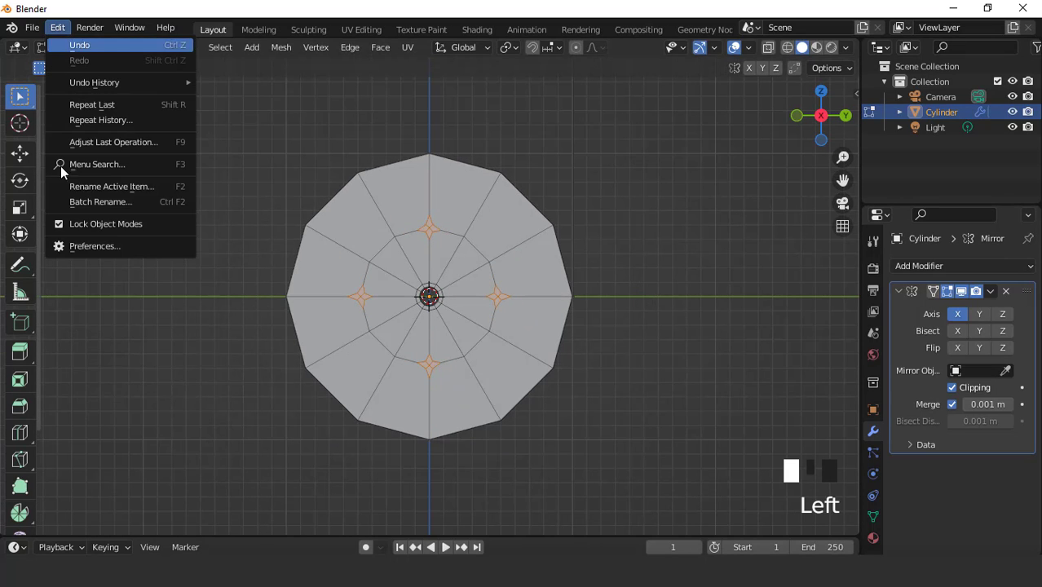
click(72, 246)
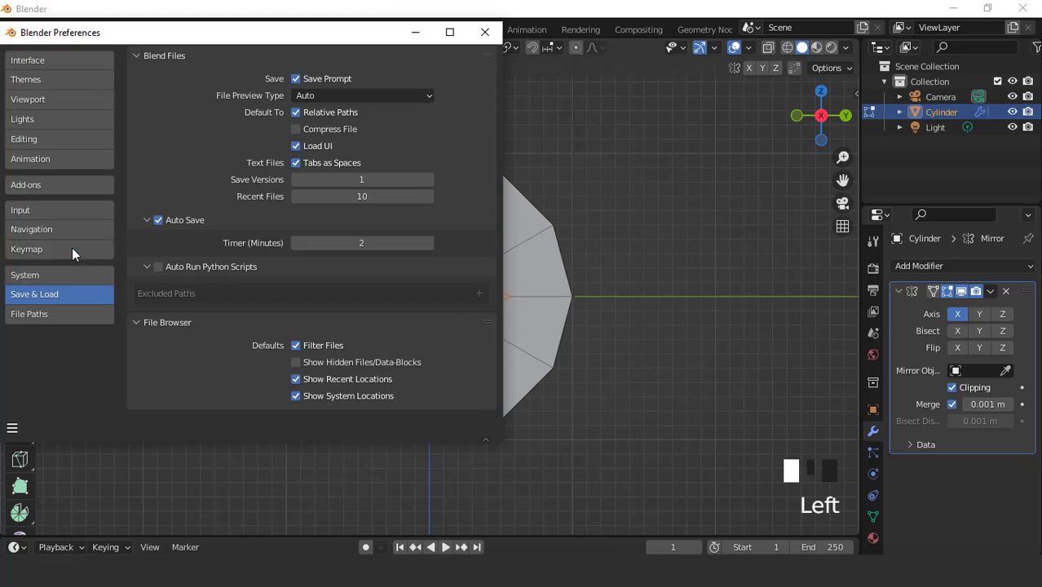
click(28, 185)
click(424, 78)
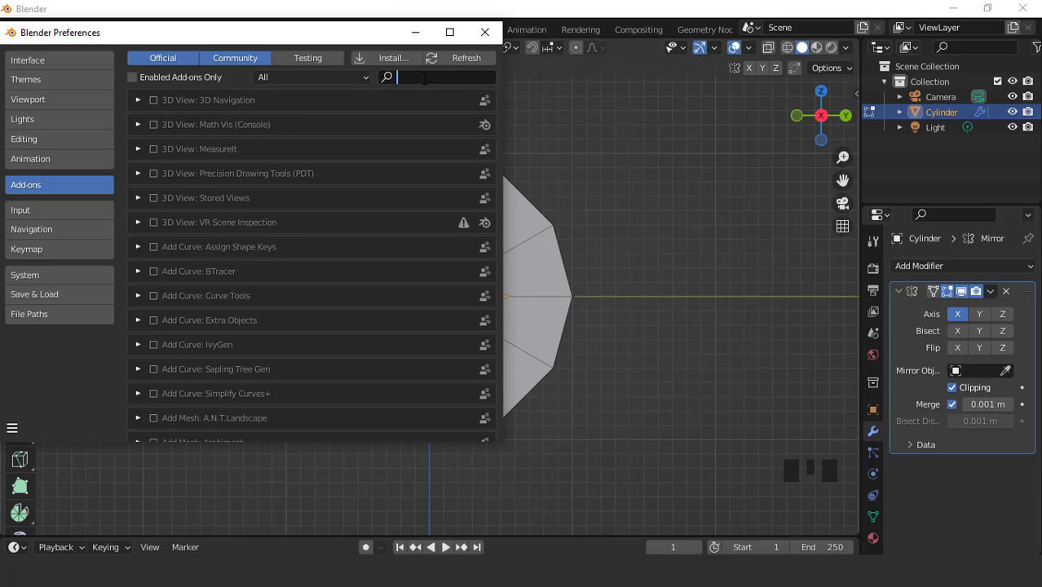
text(loop)
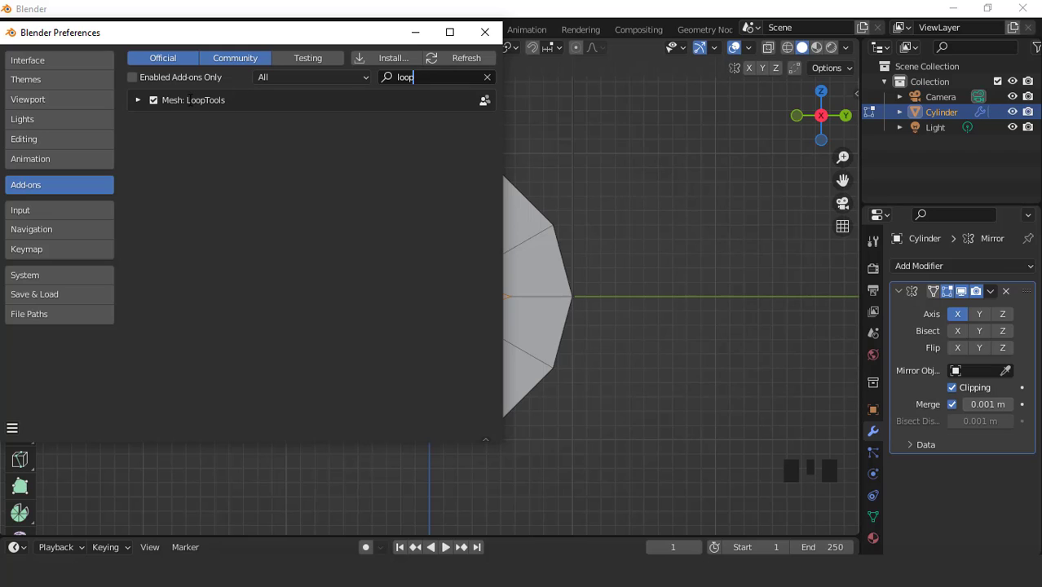
click(416, 33)
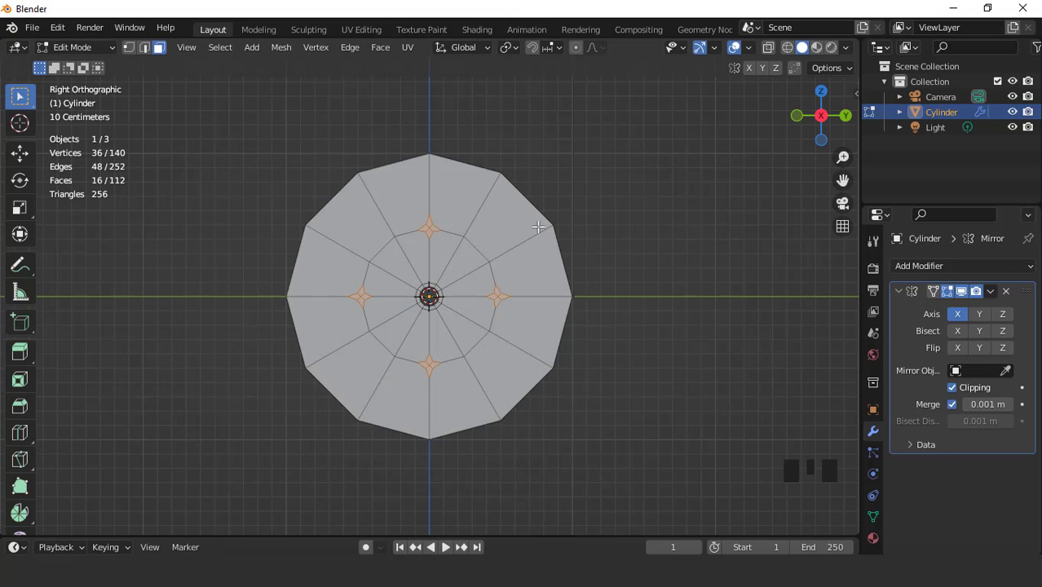
- Reshape the four bevelled star-shaped face groups into circles with LoopTools Circle
scroll(544, 189, up, 2)
right_click(559, 139)
mouse_move(553, 118)
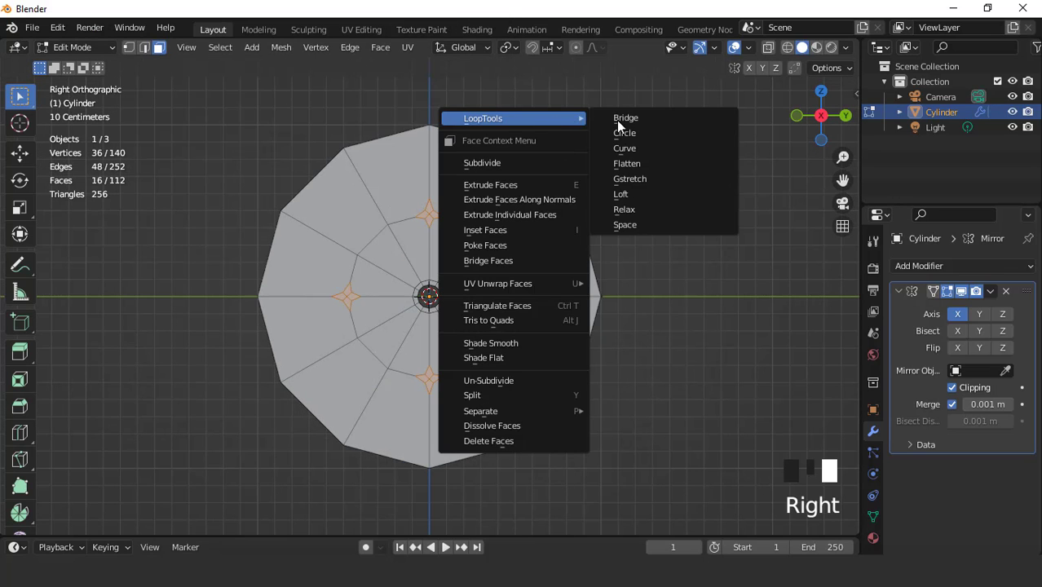
click(625, 134)
scroll(632, 220, up, 1)
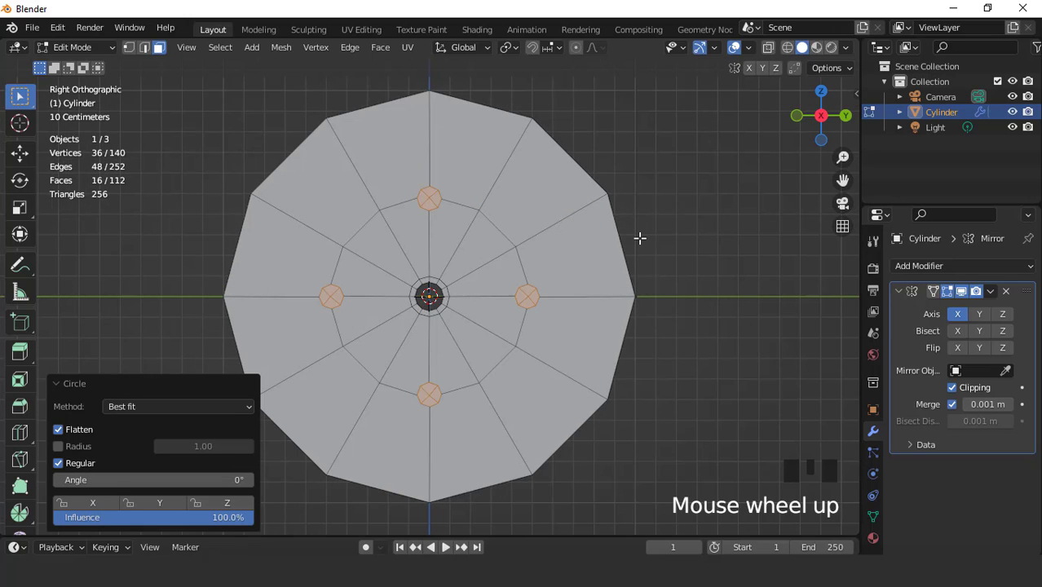
scroll(639, 237, up, 1)
key(s)
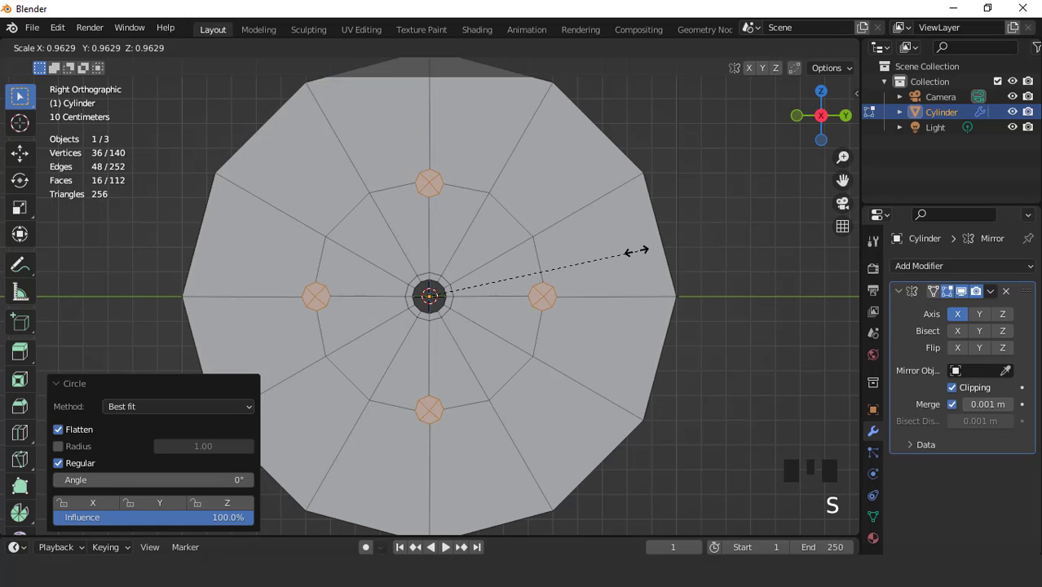
right_click(633, 249)
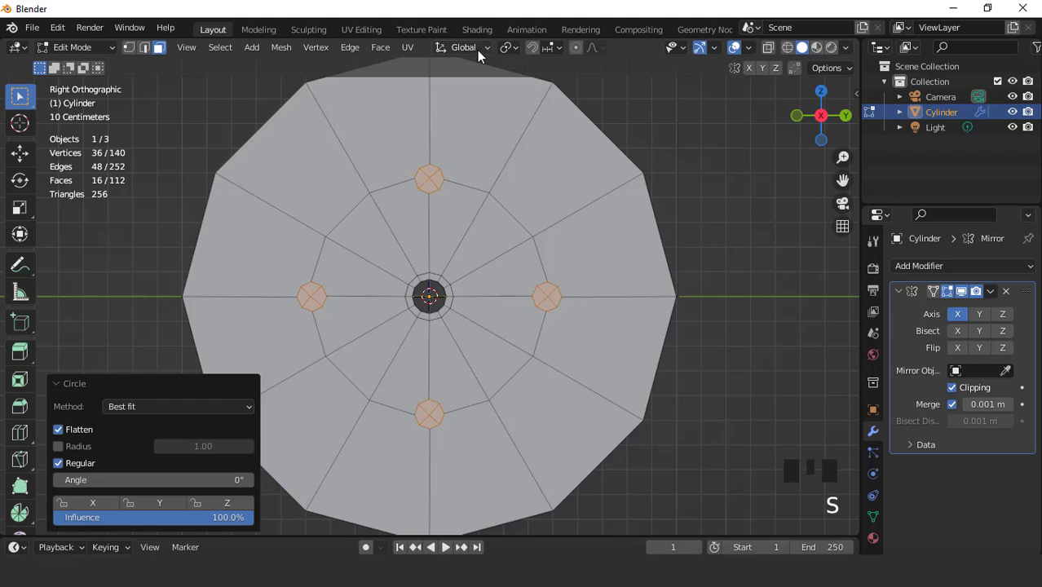
- Set the pivot point to Individual Origins and scale the four circular face groups by about 0.925
click(508, 47)
click(526, 99)
key(s)
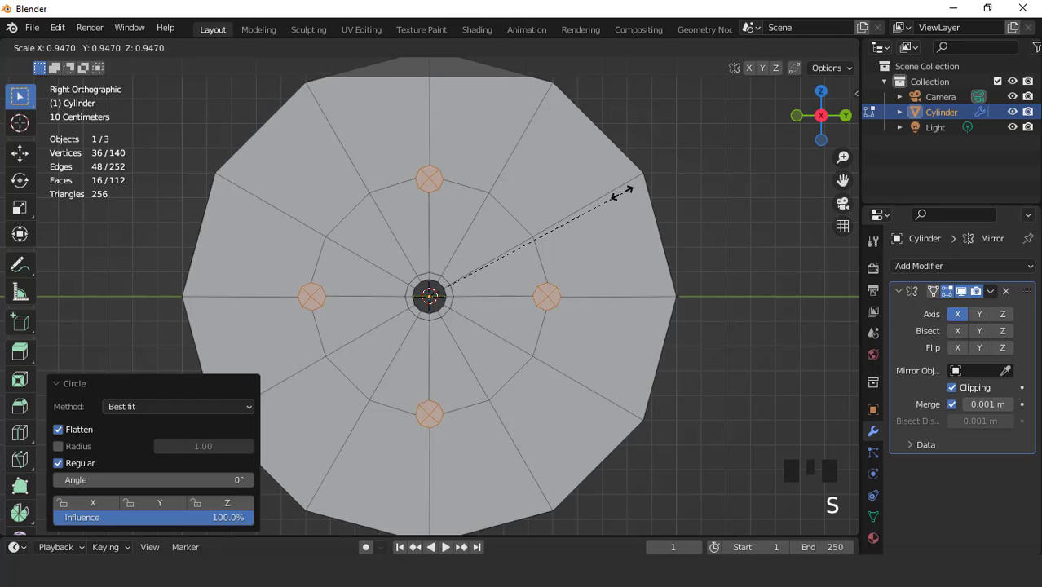
click(624, 191)
- Extrude the four circular face groups about 0.051 m into the spool's end
scroll(473, 198, down, 3)
middle_drag(473, 198, 503, 268)
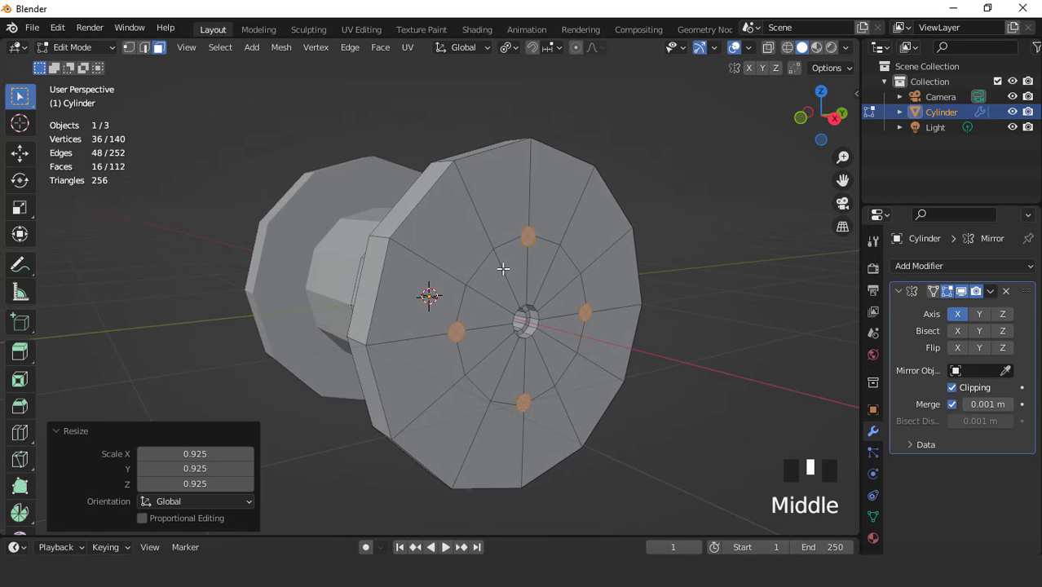
key(e)
click(521, 321)
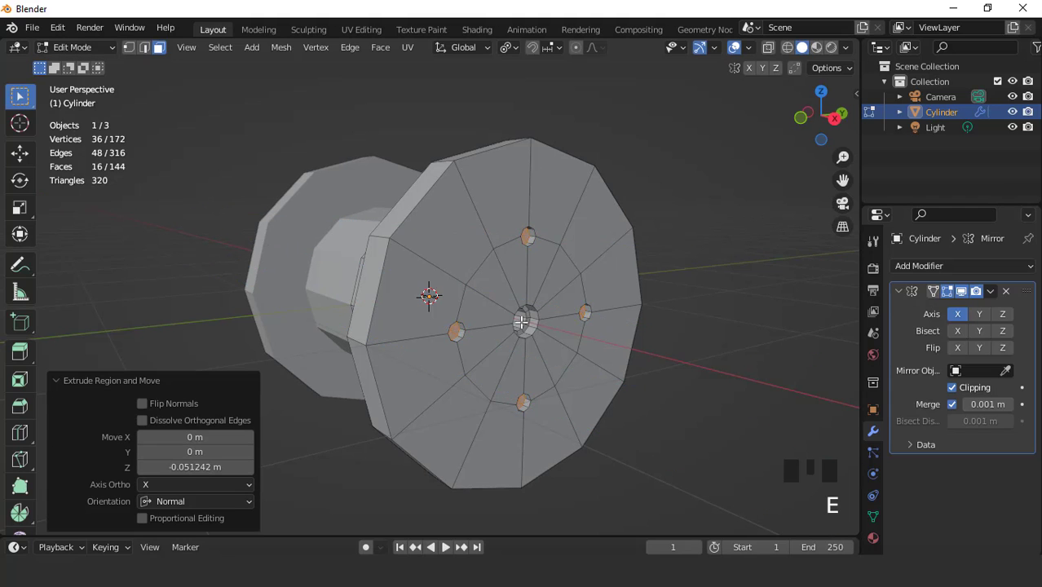
- Triangulate all flat end faces around the four small holes and convert the resulting triangles to quads
scroll(494, 302, down, 1)
middle_drag(494, 303, 432, 293)
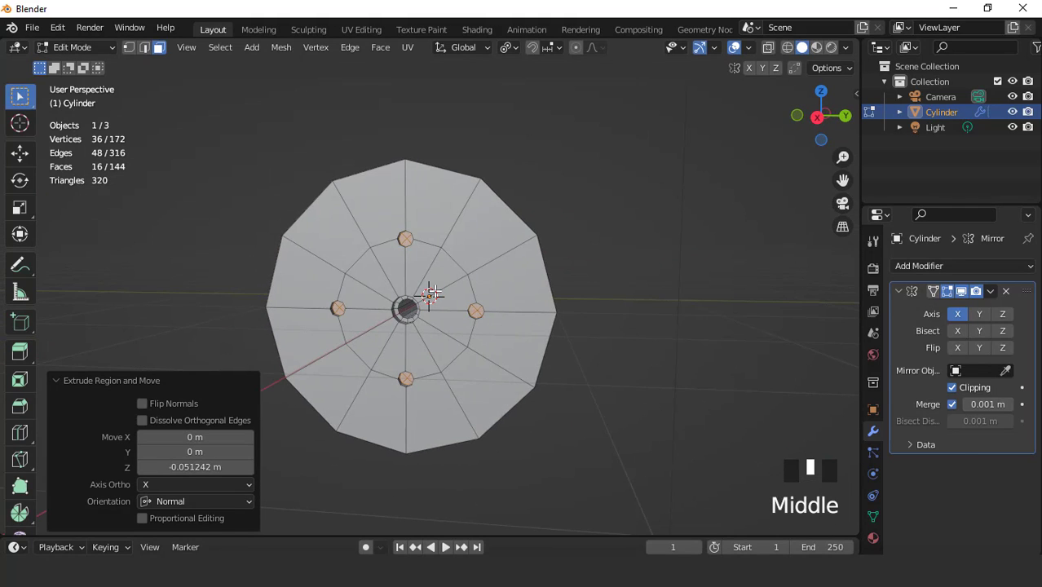
key(KP_3)
scroll(493, 296, up, 2)
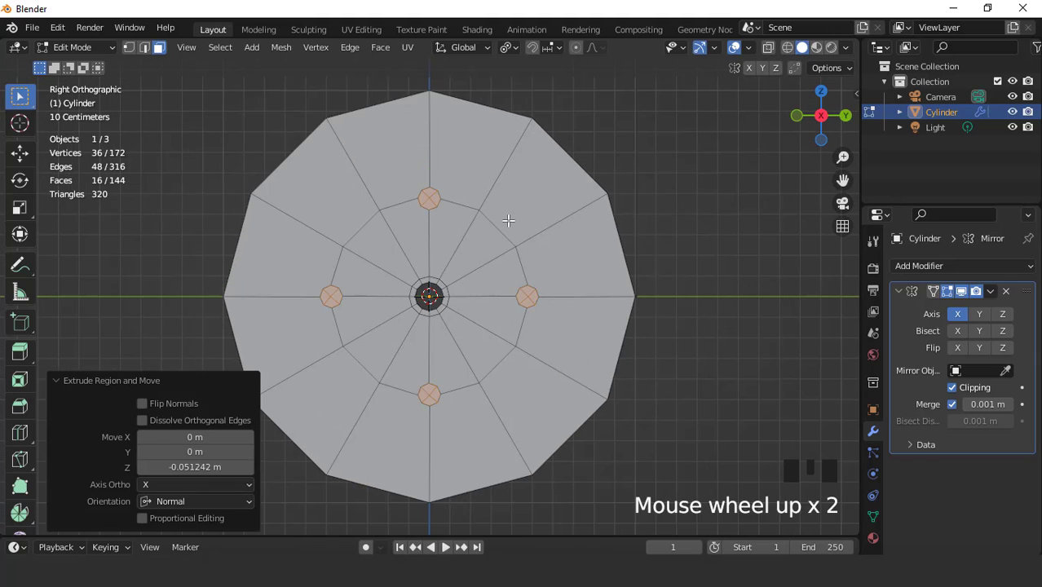
click(505, 222)
shift+click(488, 235)
shift+click(489, 269)
shift+click(576, 262)
shift+click(553, 341)
shift+click(489, 338)
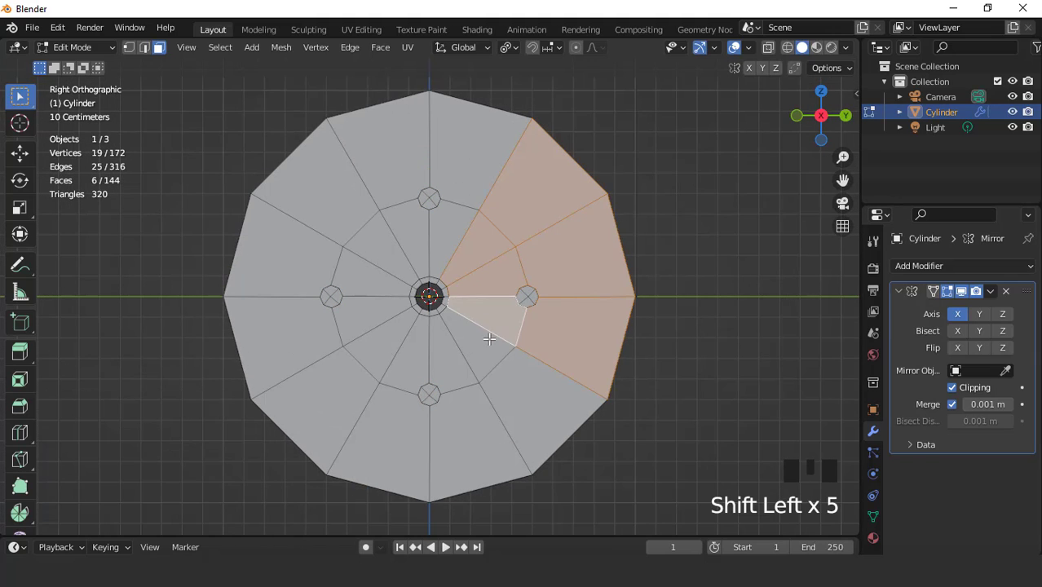
shift+click(476, 347)
shift+click(550, 408)
shift+click(477, 444)
shift+click(446, 362)
shift+click(383, 440)
shift+click(393, 351)
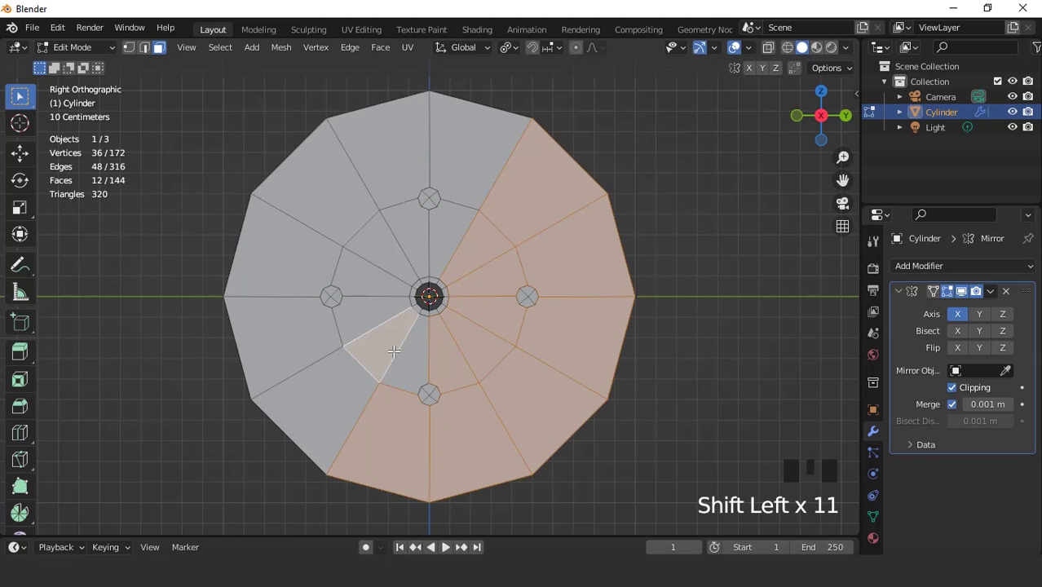
shift+click(349, 379)
shift+click(310, 367)
shift+click(281, 342)
shift+click(356, 325)
shift+click(375, 274)
shift+click(285, 244)
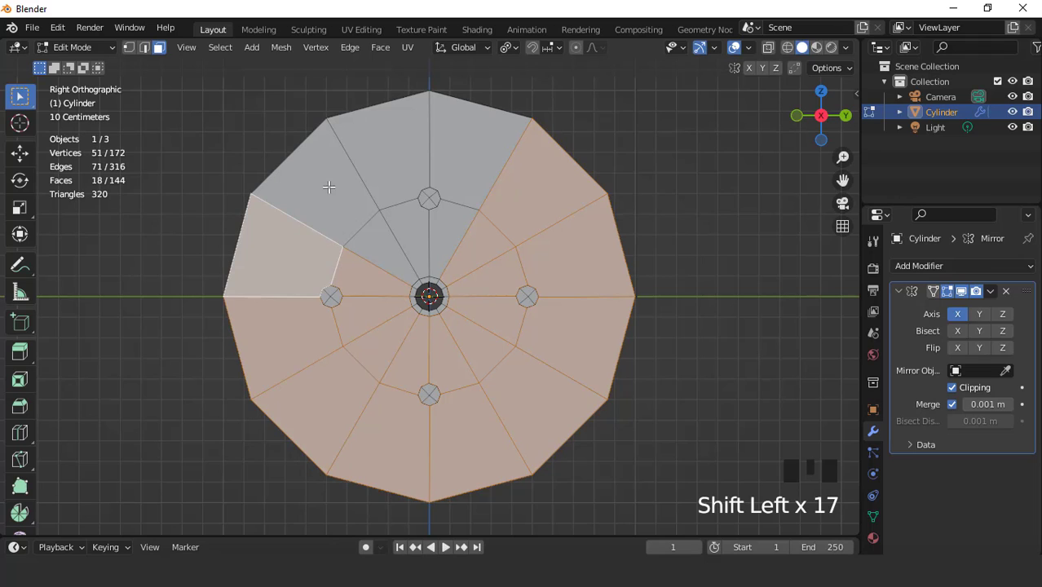
shift+click(329, 188)
shift+click(379, 245)
shift+click(384, 158)
shift+click(406, 231)
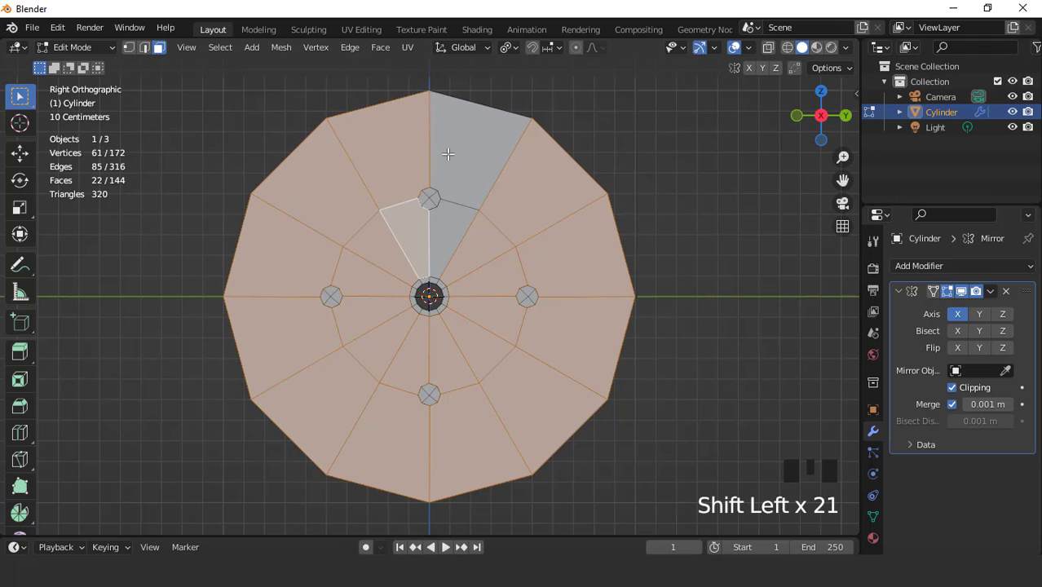
shift+click(448, 154)
shift+click(455, 230)
click(379, 47)
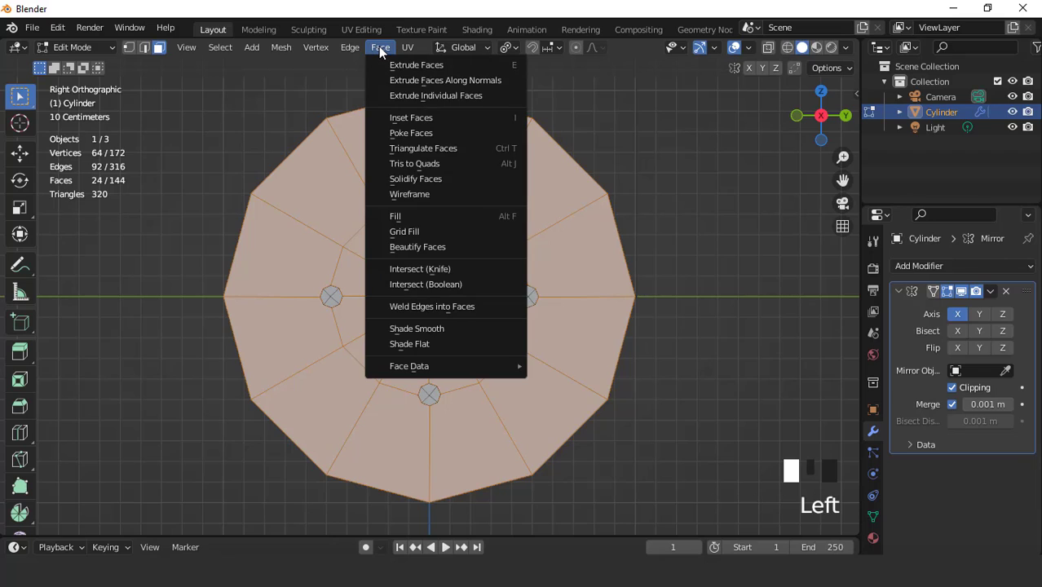
click(416, 149)
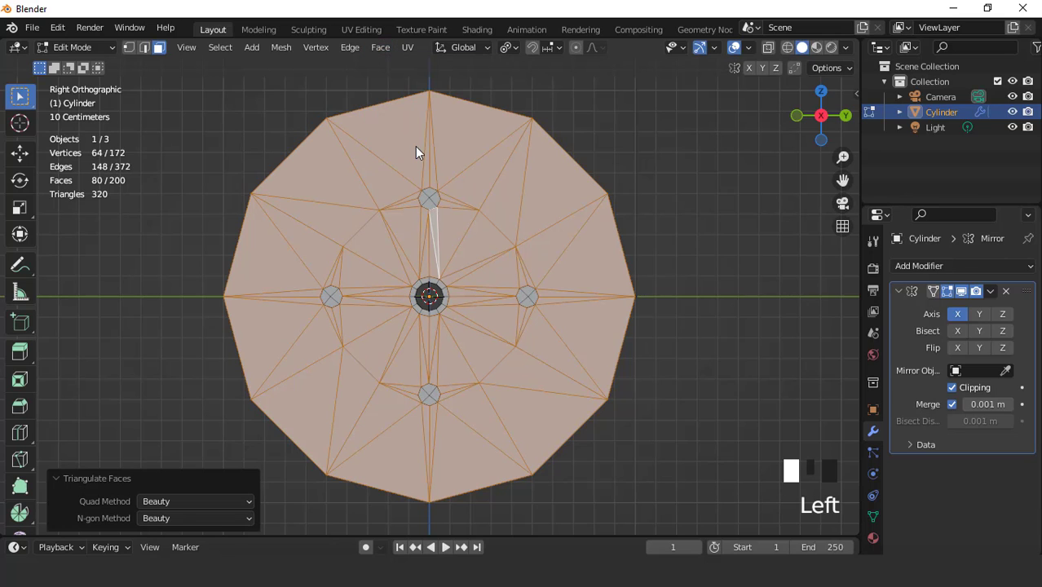
click(380, 48)
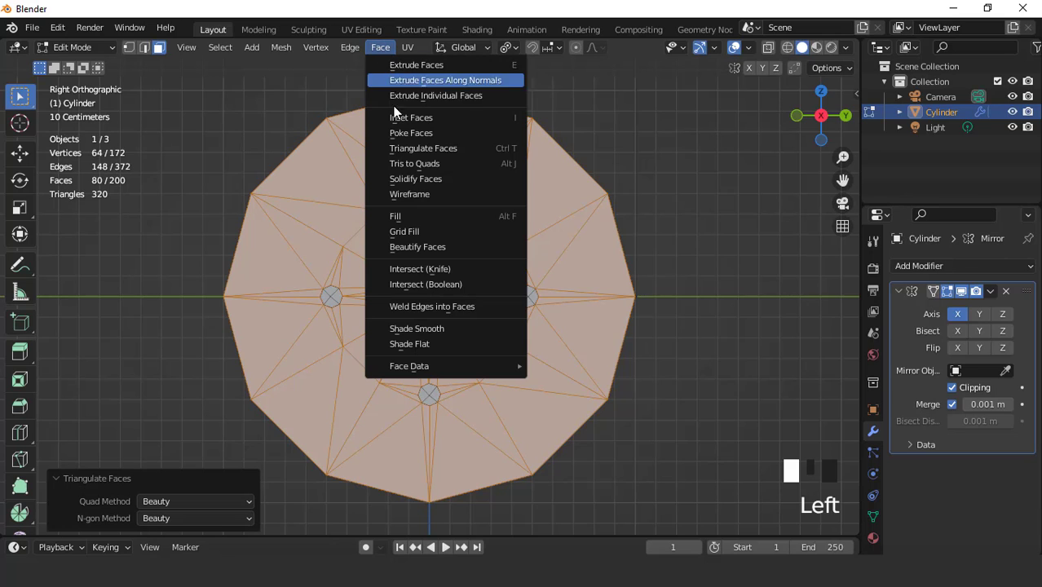
click(404, 164)
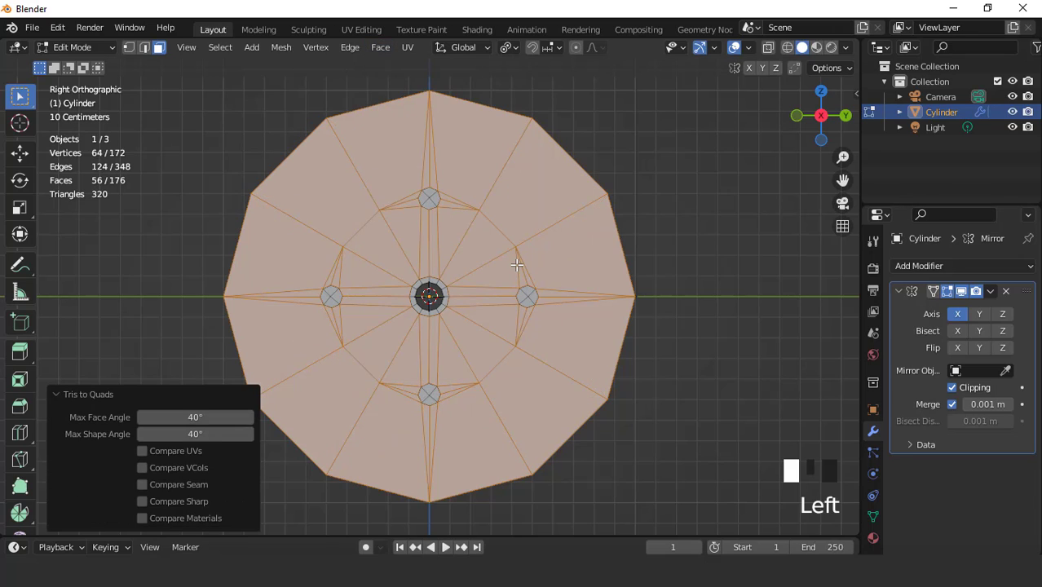
- Dissolve the twelve redundant edges around the four small holes, three per hole, on the spool's end face
key(2)
click(550, 297)
shift+click(524, 273)
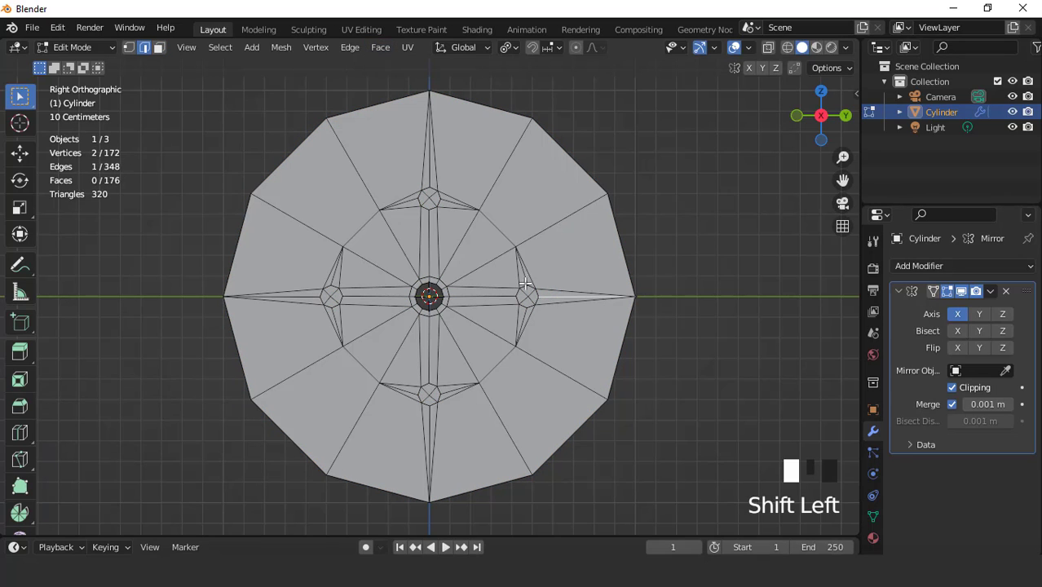
shift+click(522, 318)
shift+click(446, 392)
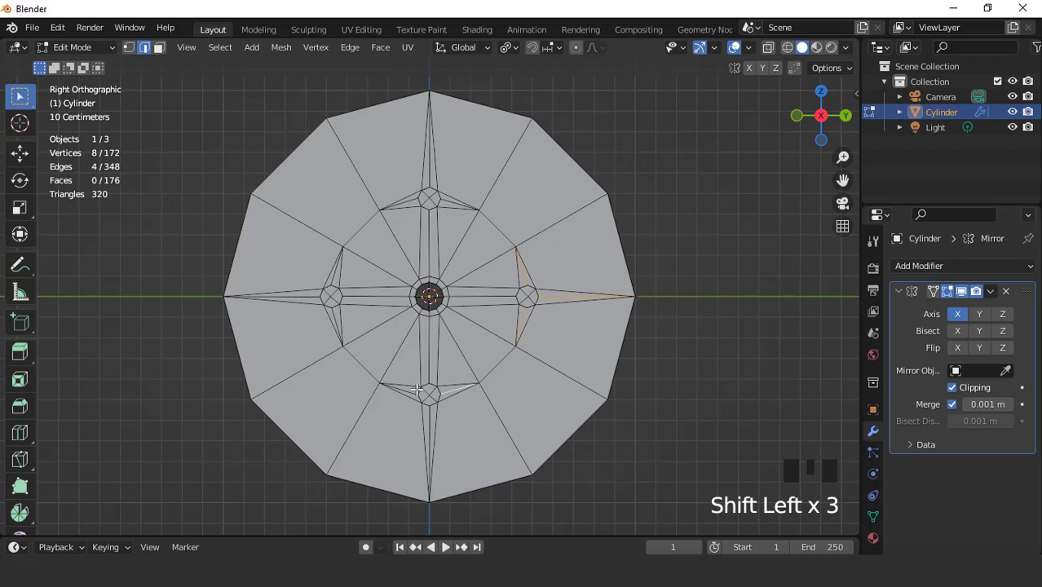
shift+click(406, 389)
shift+click(429, 425)
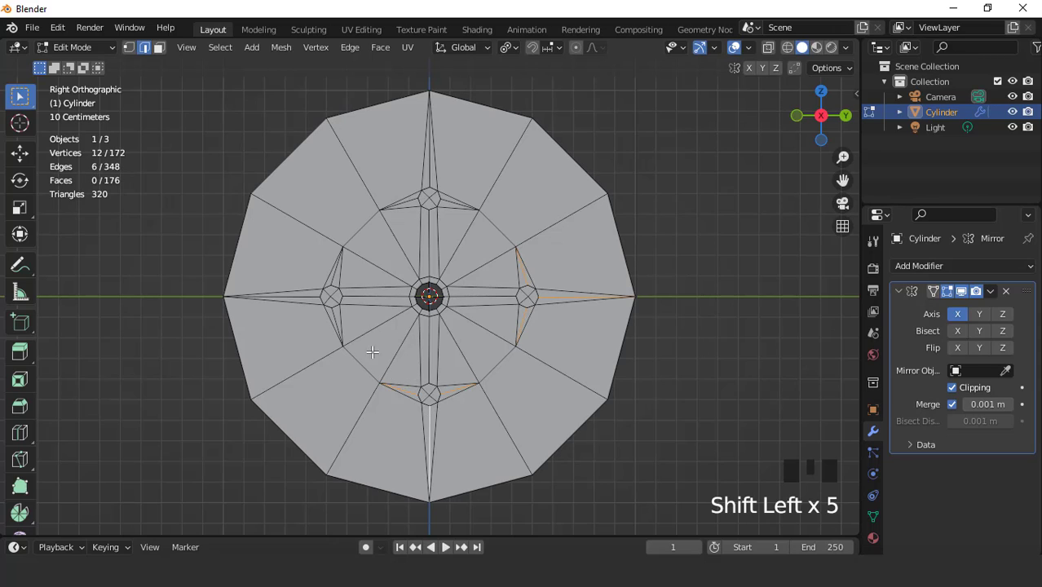
shift+click(332, 280)
shift+click(336, 322)
shift+click(308, 297)
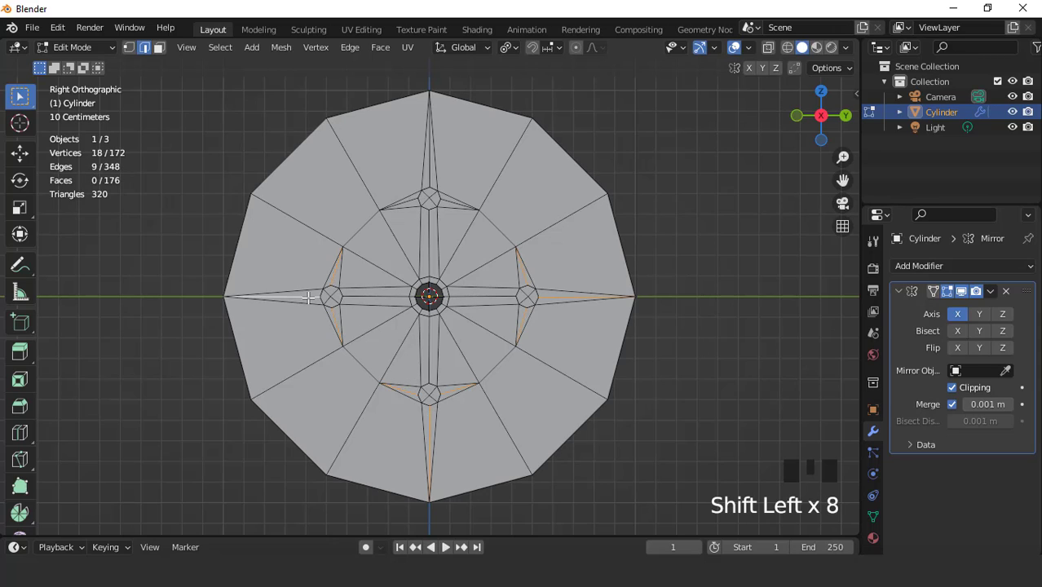
shift+click(429, 175)
shift+click(453, 204)
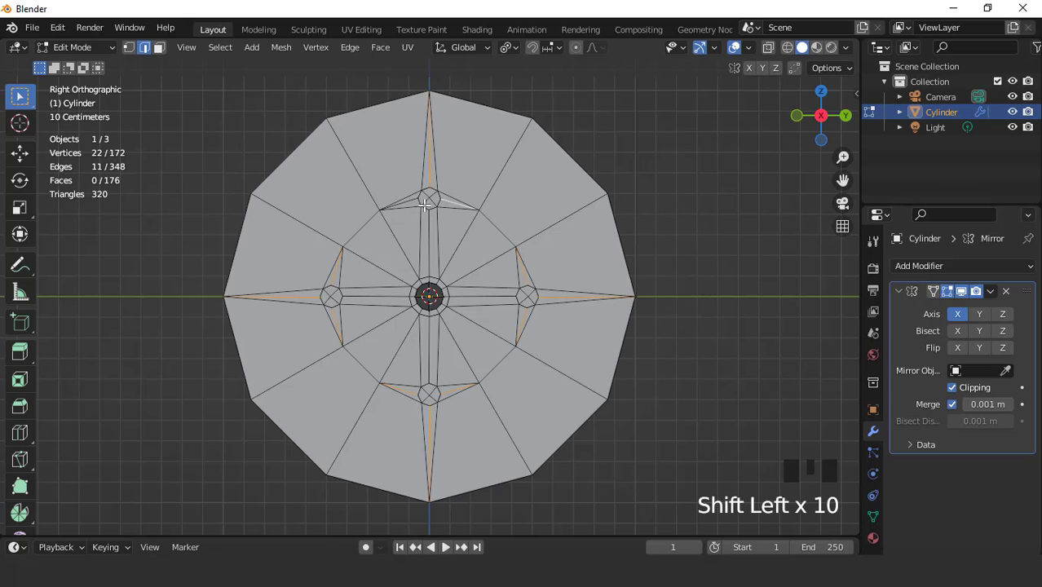
shift+click(408, 206)
right_click(652, 145)
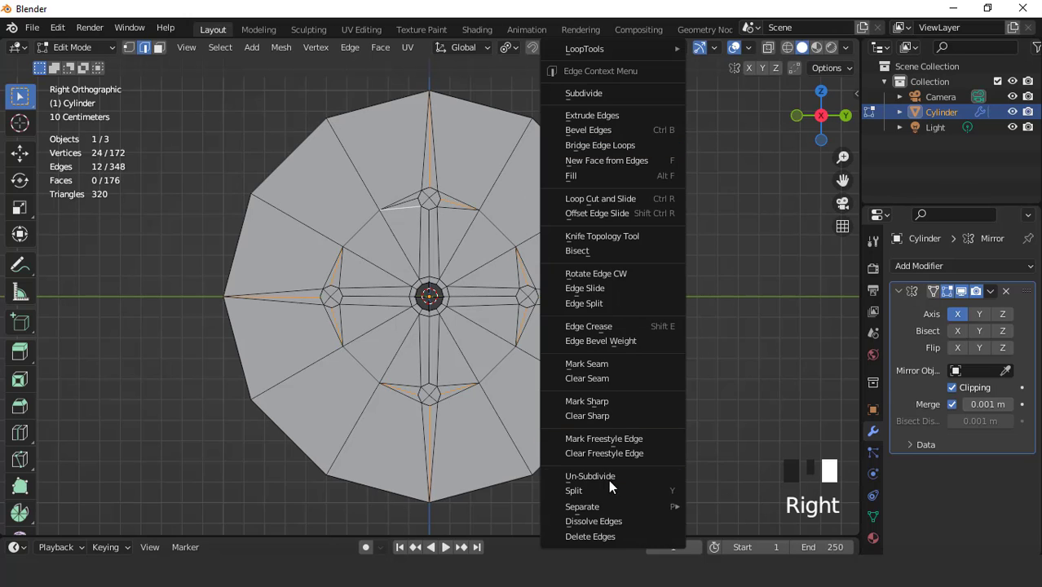
click(604, 516)
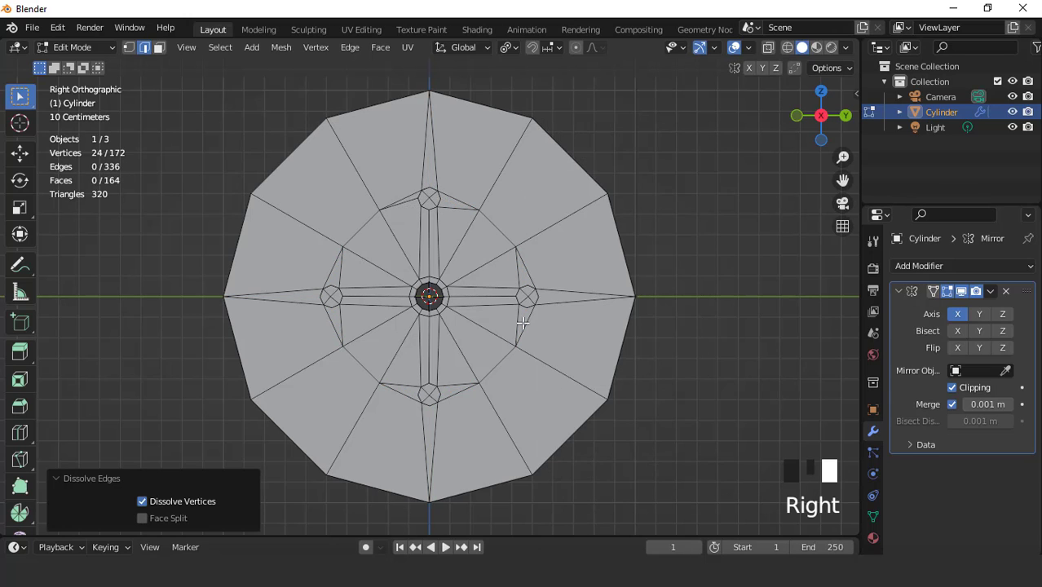
- Shade the spool smooth in Object Mode and enable Auto Smooth normals with an angle of 31°
middle_drag(521, 324, 525, 276)
key(Tab)
scroll(465, 259, up, 2)
right_click(464, 258)
click(465, 258)
click(872, 516)
scroll(904, 454, down, 7)
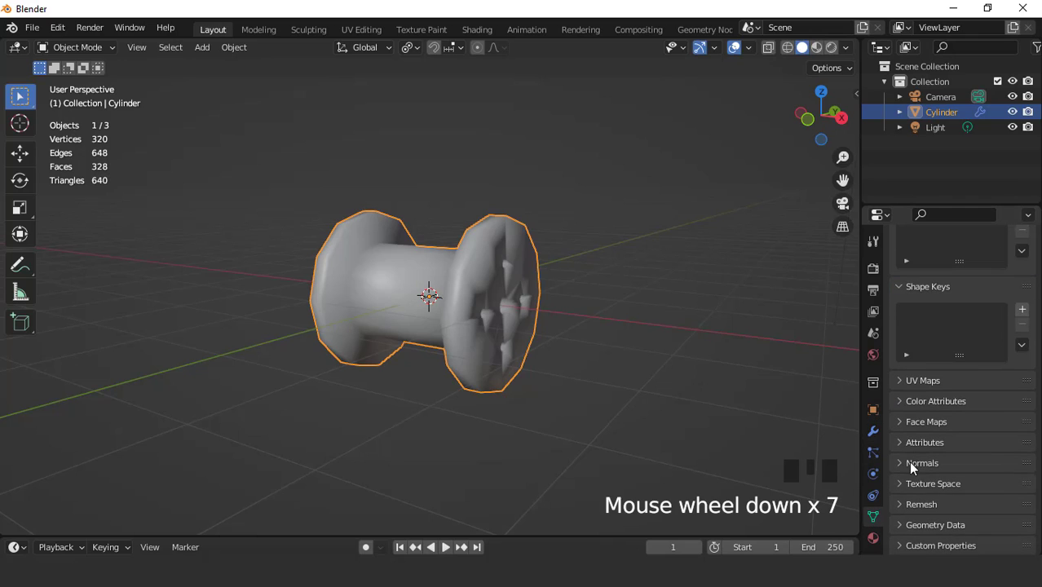
click(899, 465)
click(951, 486)
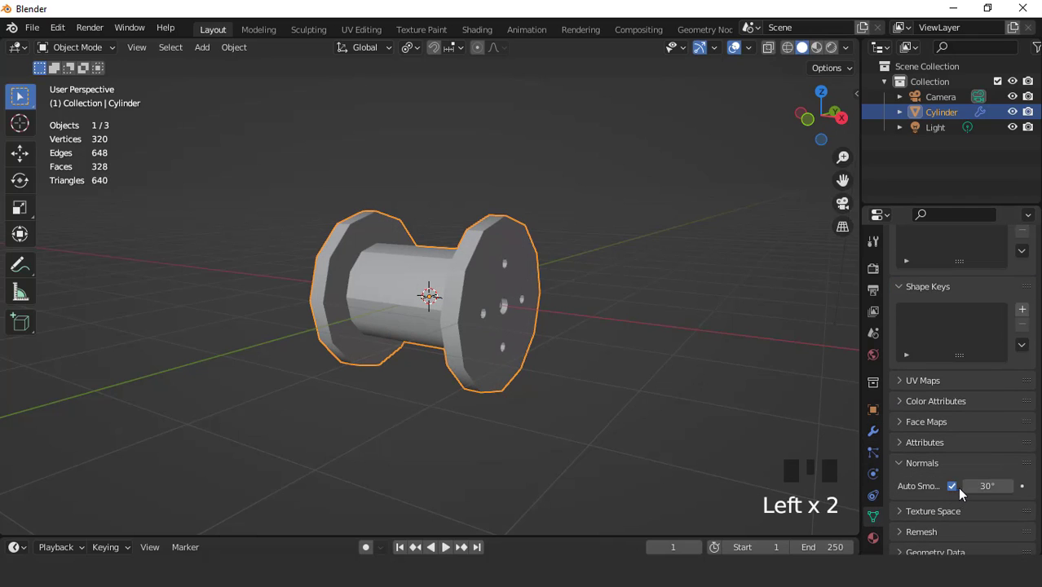
drag(984, 486, 989, 487)
- Show the spool in Material Preview shading and assign the existing material named Material to it
middle_drag(561, 296, 327, 252)
scroll(529, 252, up, 1)
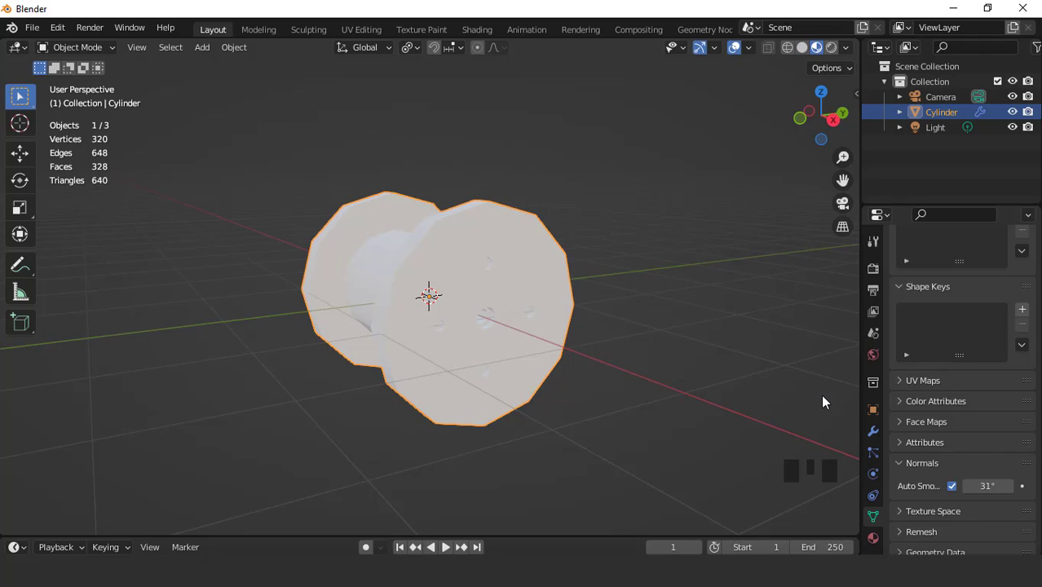
click(873, 538)
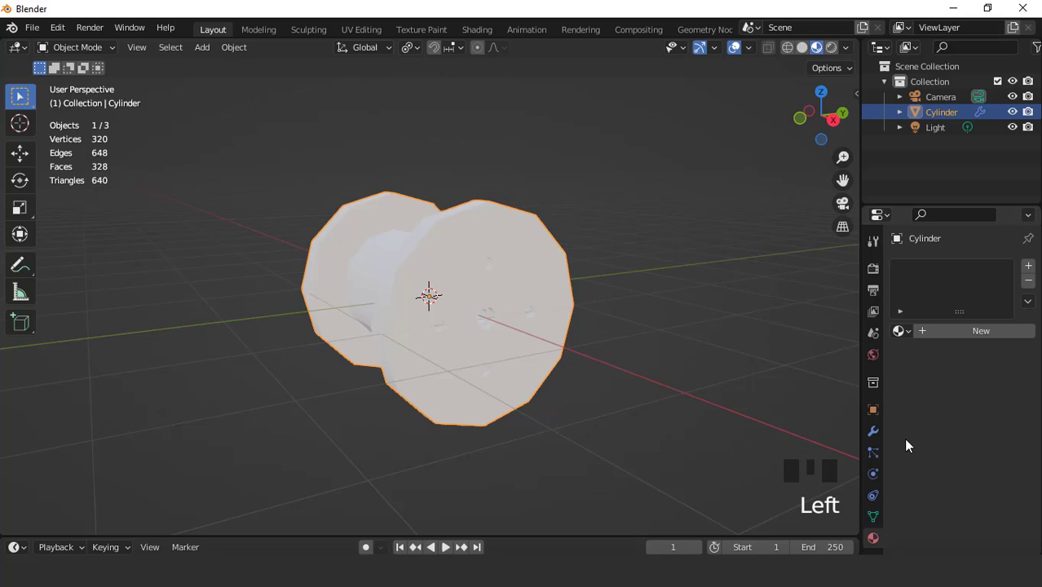
click(907, 334)
click(801, 352)
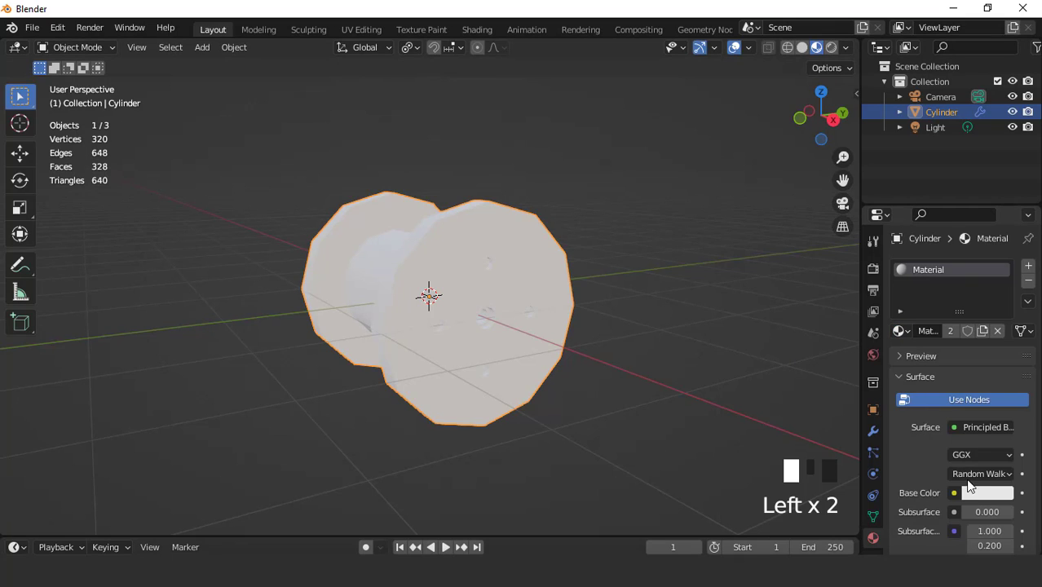
- Set the material's roughness to 1.0 and its base color to a light brown with HSV 0.068, 0.885, 0.581
click(982, 493)
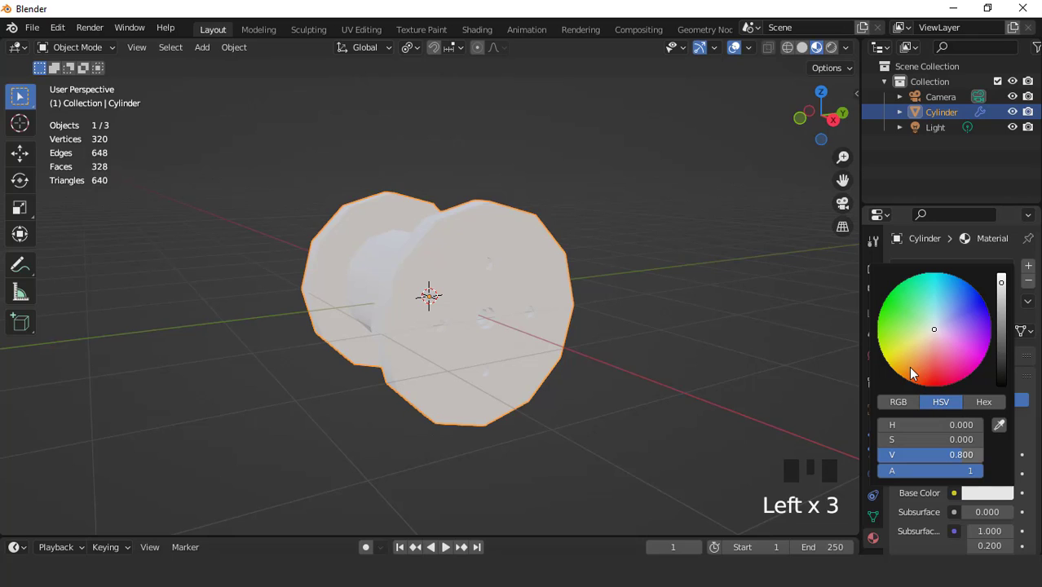
click(910, 368)
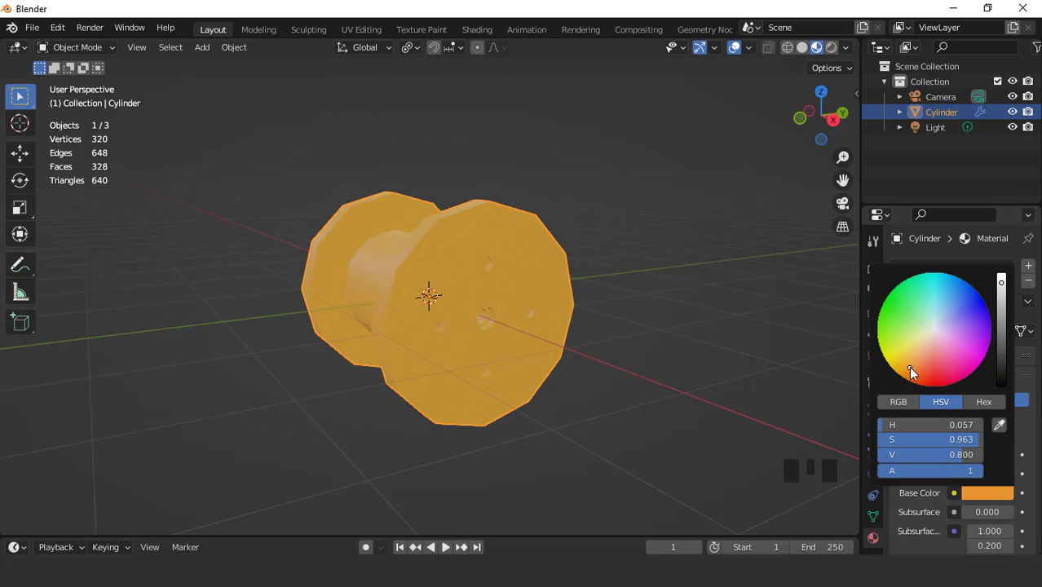
scroll(924, 442, down, 6)
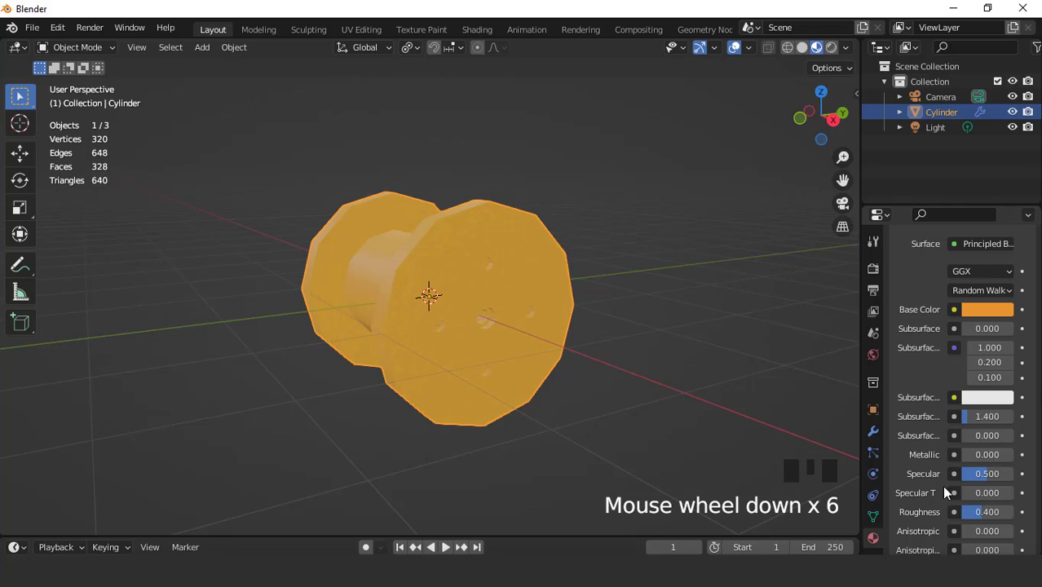
drag(976, 510, 1011, 511)
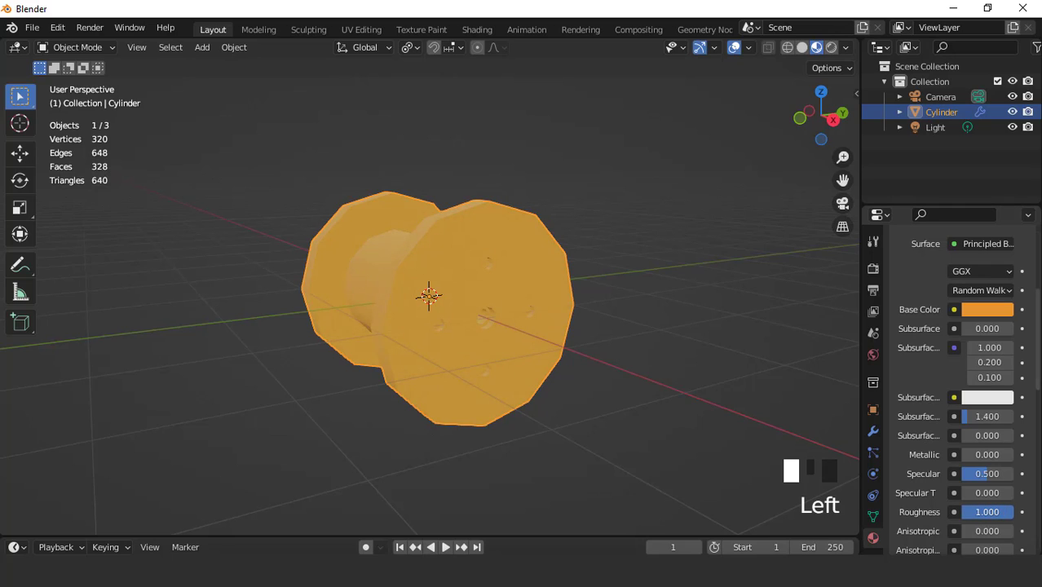
click(980, 311)
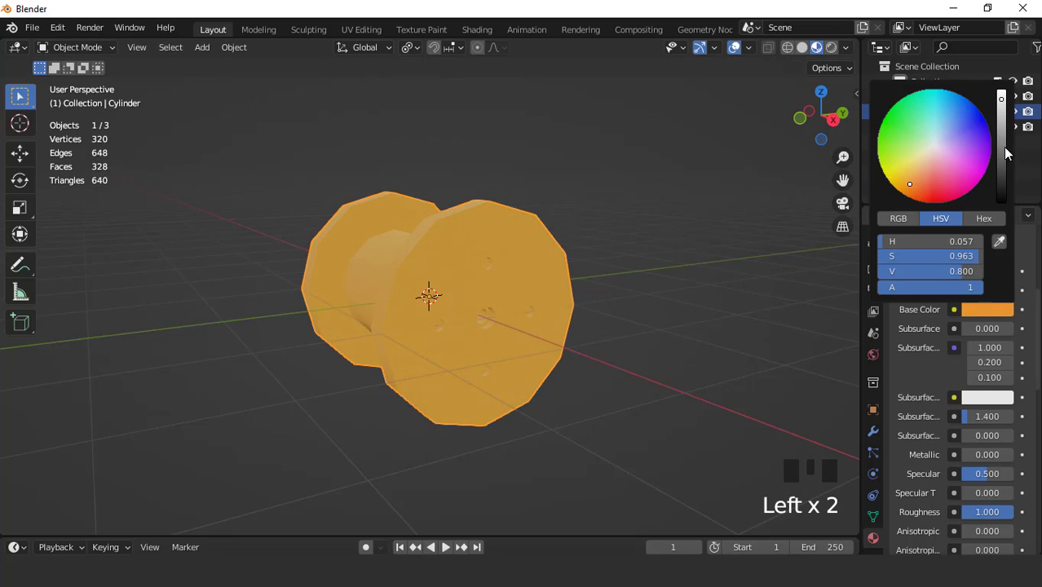
drag(1000, 112, 1001, 113)
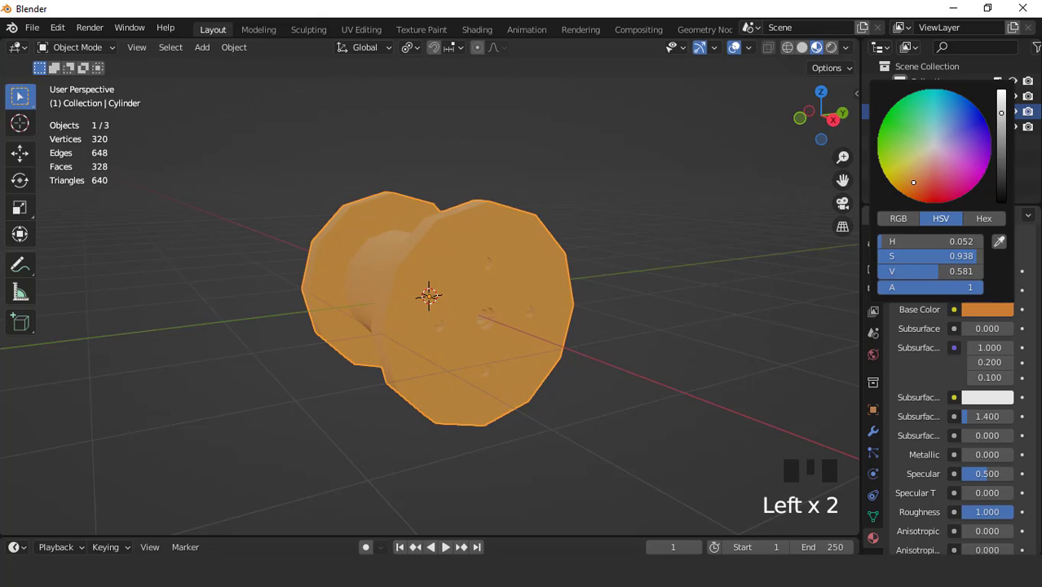
drag(916, 176, 913, 176)
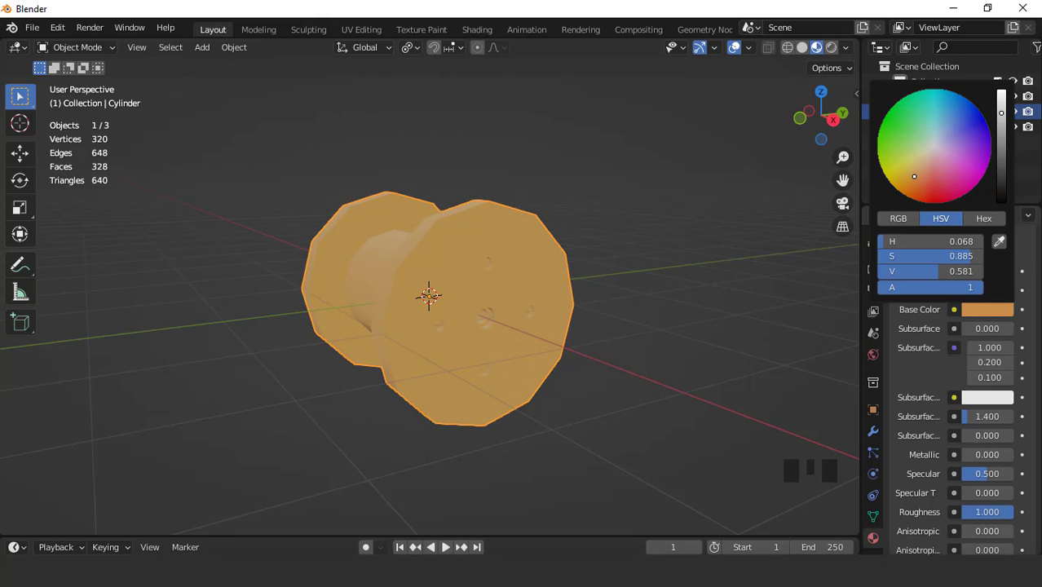
- Add a second material slot with a new material and darken its base color to black
scroll(958, 309, up, 9)
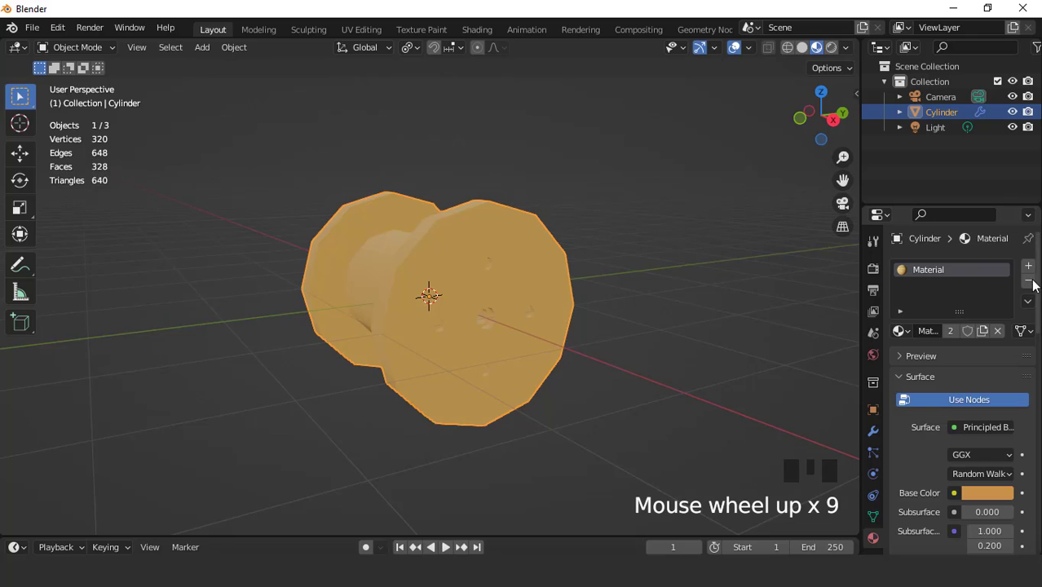
click(1028, 269)
click(962, 361)
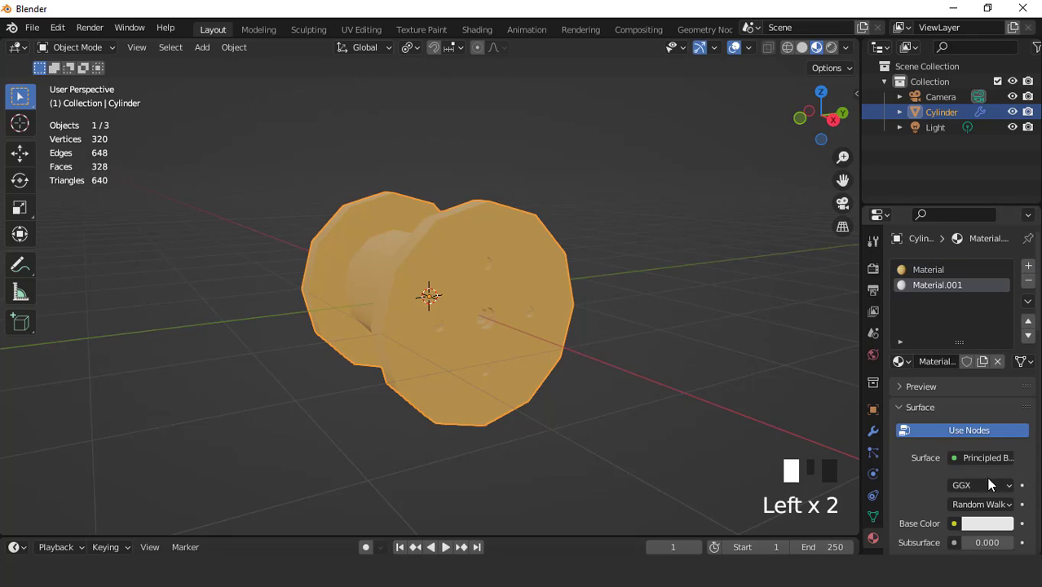
click(986, 524)
drag(1001, 318, 1001, 391)
- Select the bottom faces of the four small holes in Edit Mode and assign the black material to them
scroll(508, 319, up, 2)
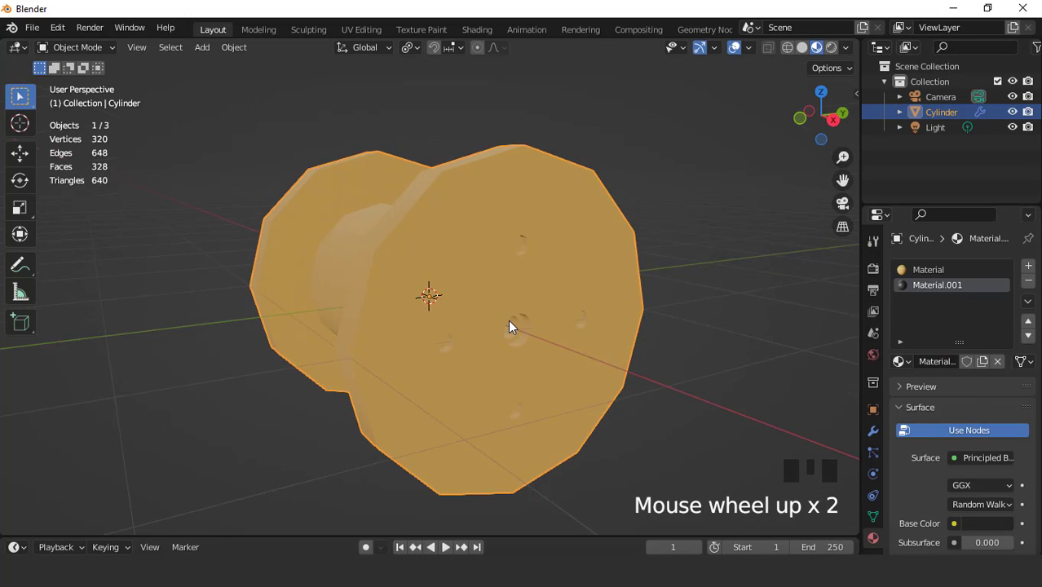
key(KP_3)
key(Tab)
scroll(508, 324, up, 4)
key(3)
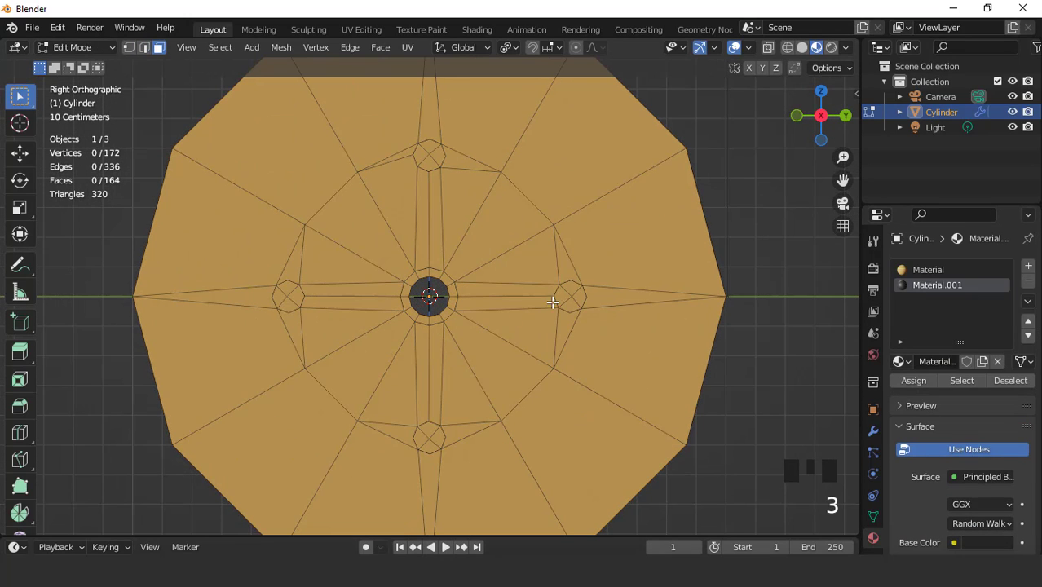
click(570, 299)
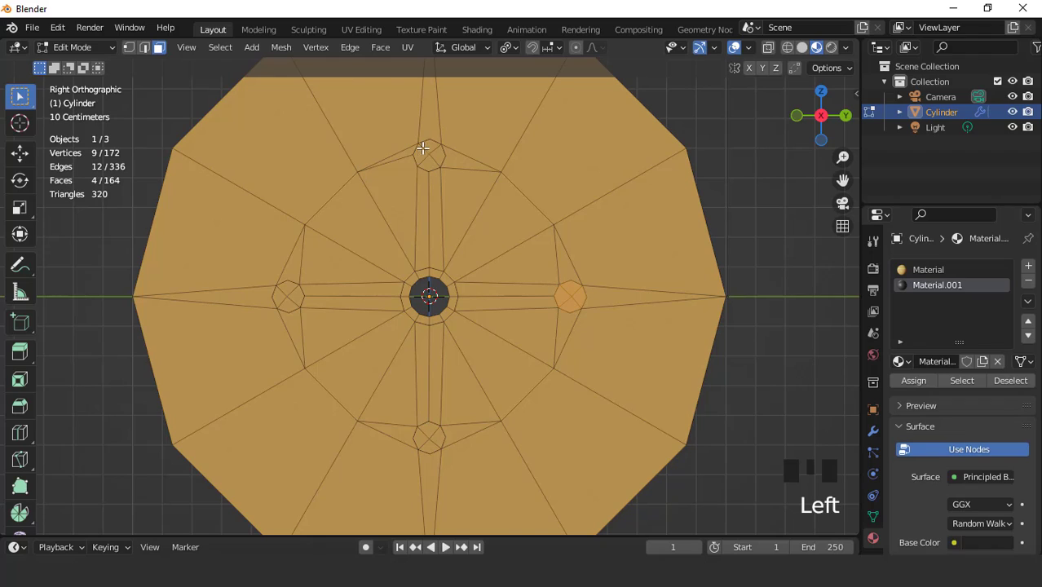
shift+click(288, 297)
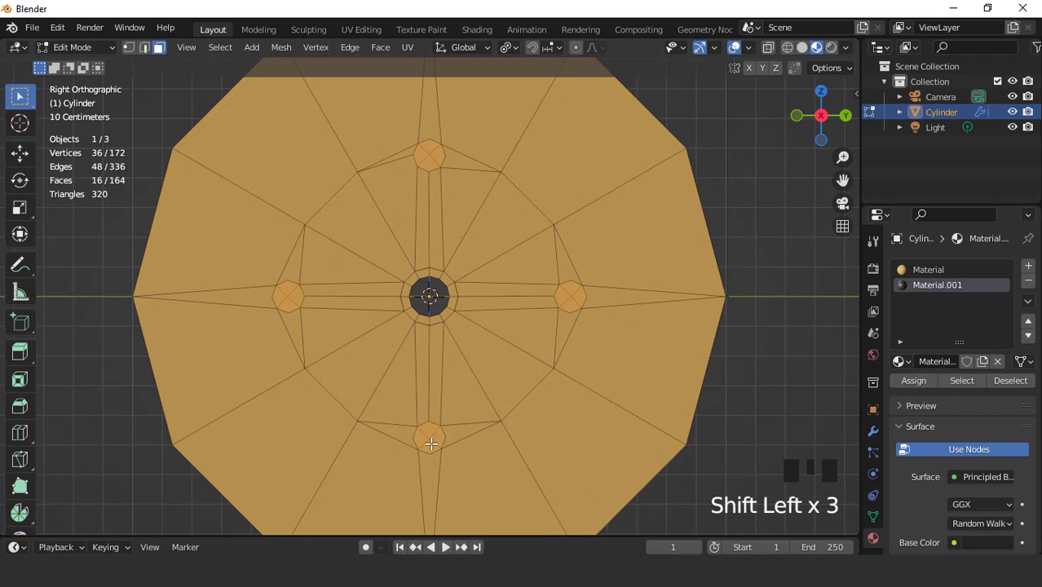
click(913, 382)
- Assign the black material to the centre hole's inner wall loop and its stepped ring, and return to Object Mode
middle_drag(489, 309, 512, 301)
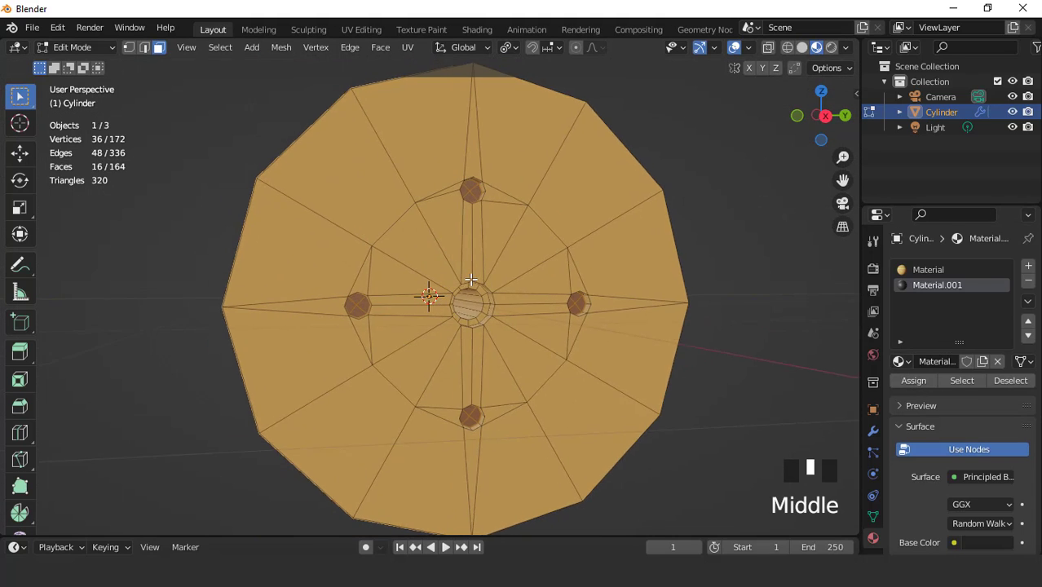
scroll(512, 300, up, 2)
click(511, 301)
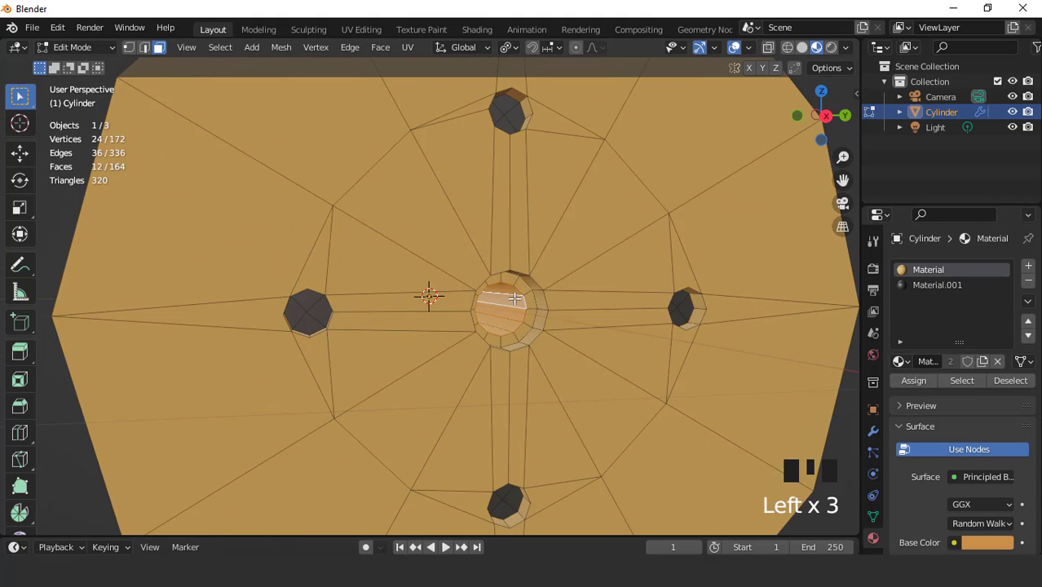
key(ctrl+KP_Add)
click(929, 285)
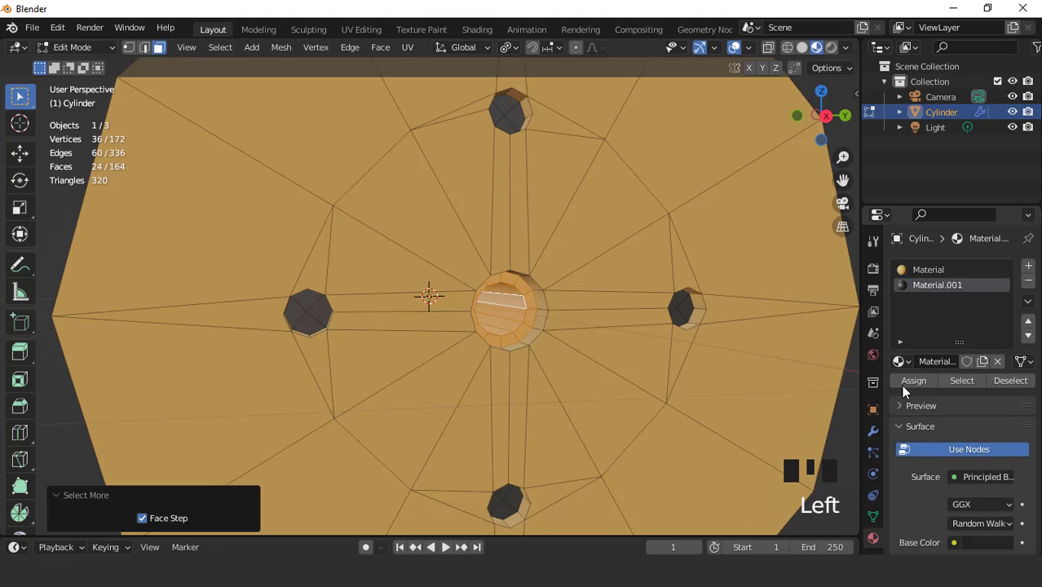
click(902, 383)
scroll(679, 298, down, 4)
key(Tab)
- Inspect the coloured spool with the viewport overlays hidden, and turn the overlays back on
middle_drag(666, 296, 685, 189)
click(734, 47)
middle_drag(586, 220, 562, 241)
scroll(614, 222, up, 3)
click(734, 47)
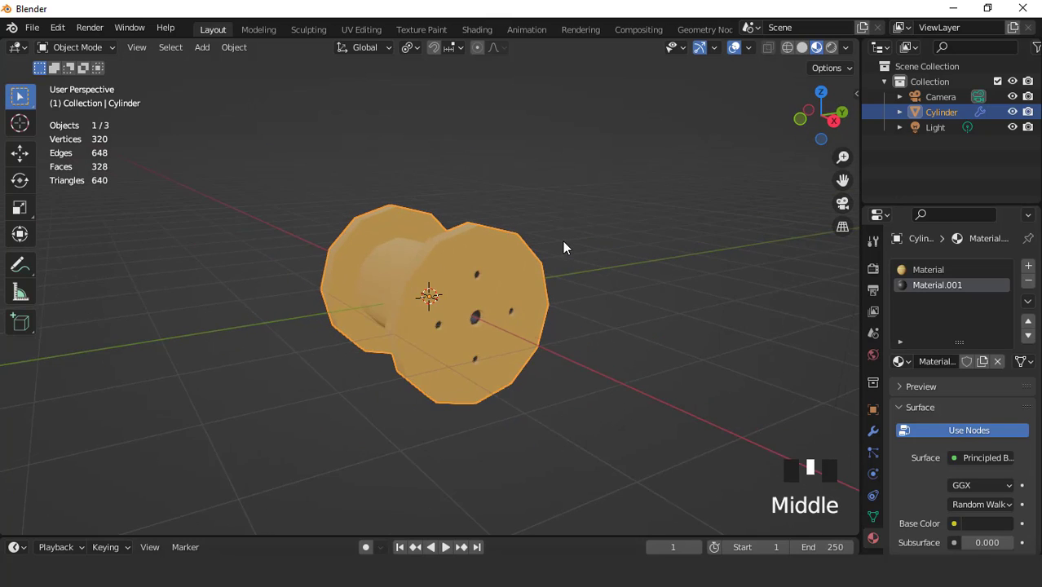
- Enable the wireframe overlay and switch the viewport to Solid shading to examine the spool's topology
scroll(566, 241, up, 1)
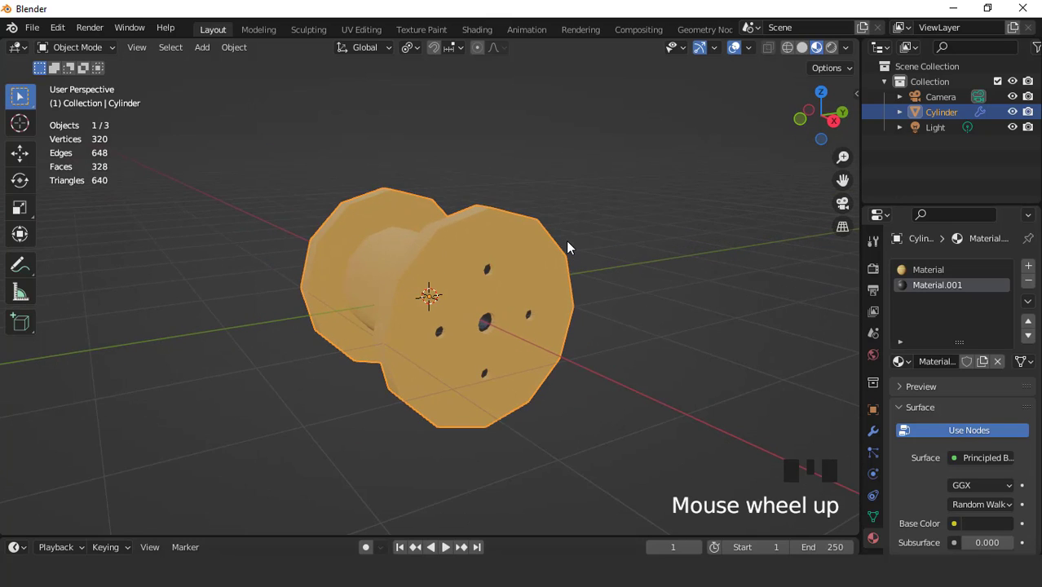
click(747, 48)
click(654, 322)
mouse_move(632, 300)
middle_down()
mouse_move(605, 283)
mouse_move(627, 283)
mouse_move(551, 281)
mouse_move(619, 220)
middle_up()
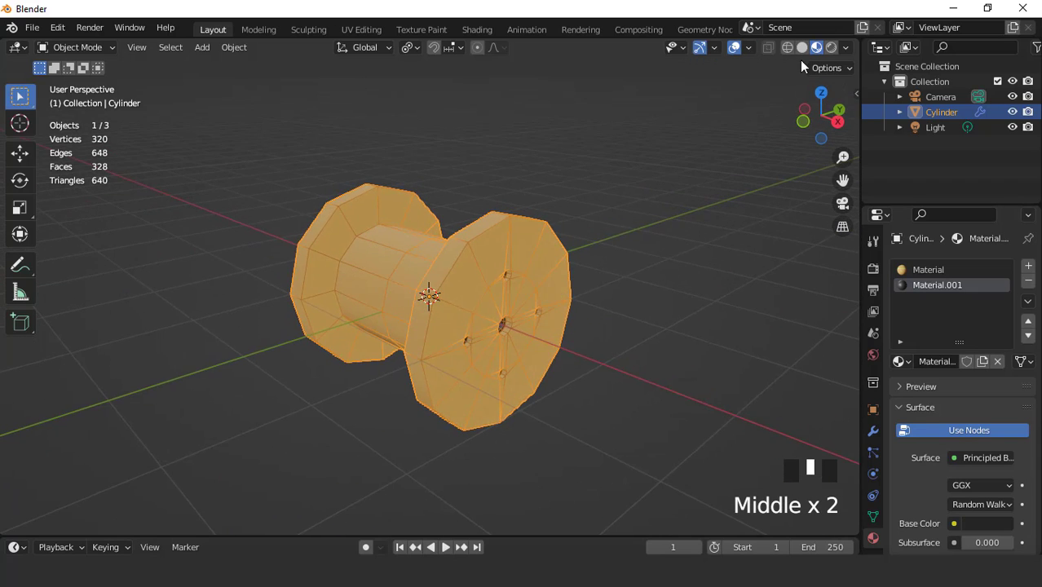
click(802, 47)
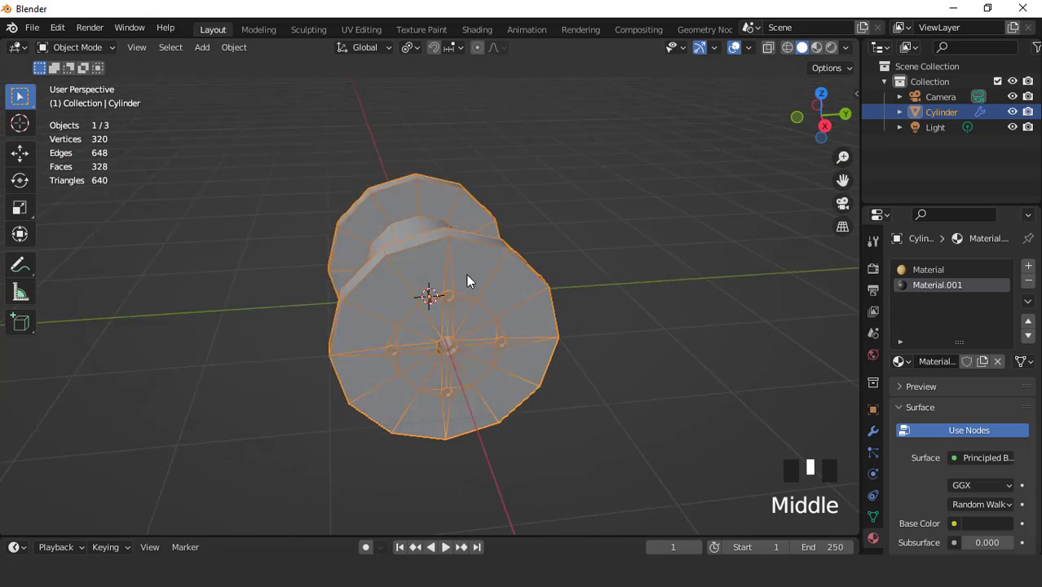